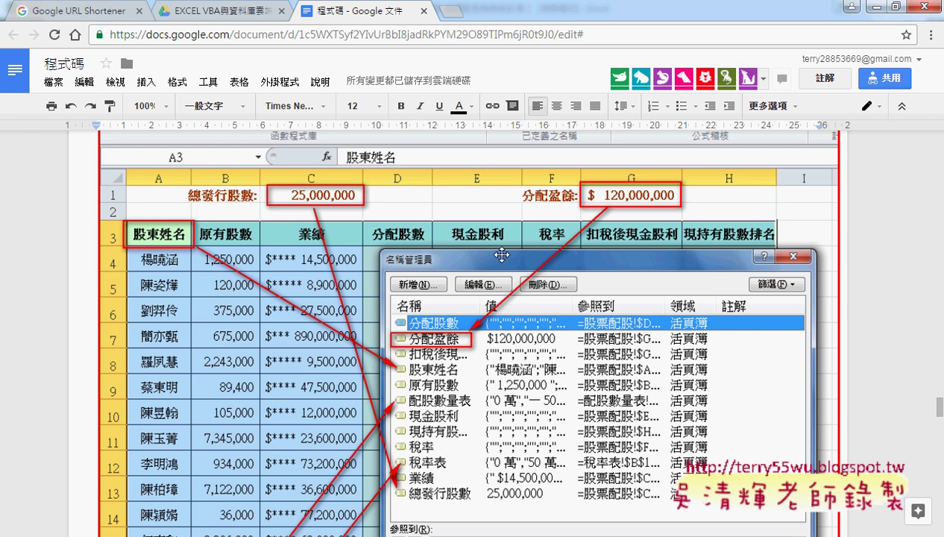
- Scroll the Google Docs notes to section 2
{"action": "scroll", "coordinate": [501, 255], "scroll_direction": "up", "scroll_amount": 1}
{"action": "scroll", "coordinate": [373, 314], "scroll_direction": "down", "scroll_amount": 3}
{"action": "scroll", "coordinate": [283, 363], "scroll_direction": "down", "scroll_amount": 1}
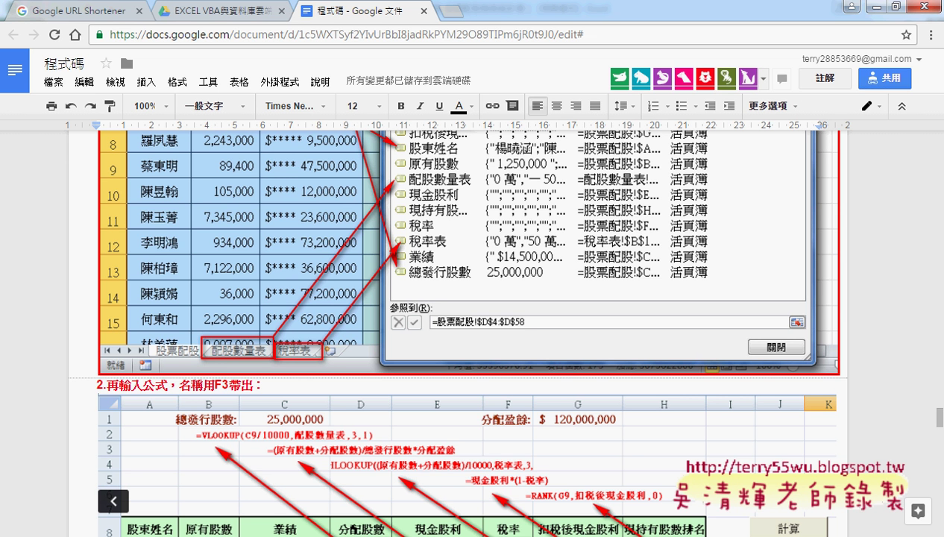
- Confirm that range B1:E3 on the 稅率表 sheet is named 稅率表
{"action": "mouse_move", "coordinate": [256, 536]}
{"action": "left_click", "coordinate": [246, 466]}
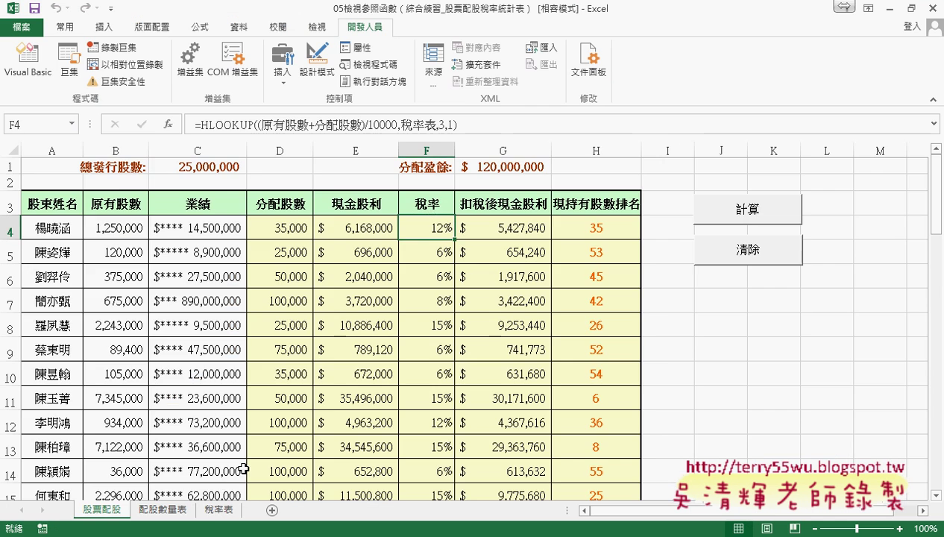
{"action": "left_click", "coordinate": [218, 509]}
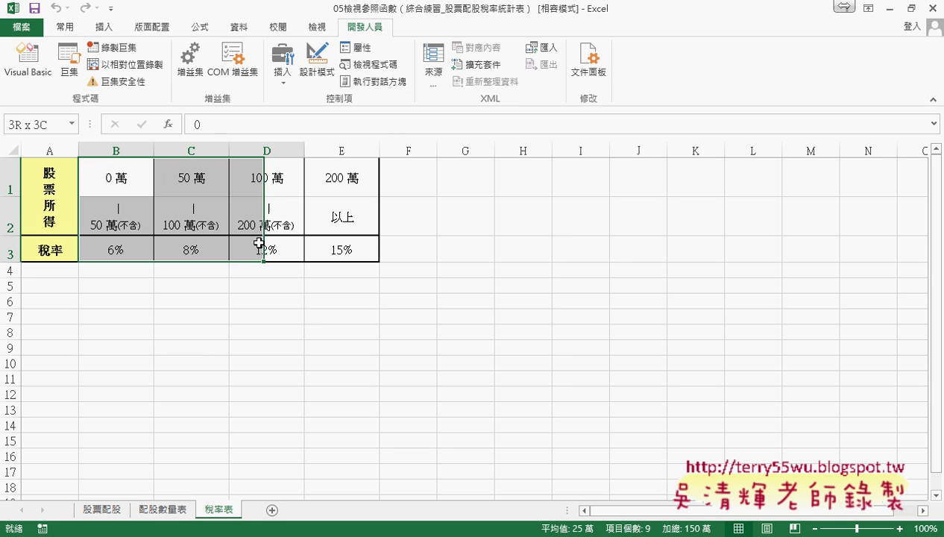
{"action": "left_click_drag", "start_coordinate": [113, 172], "coordinate": [328, 249]}
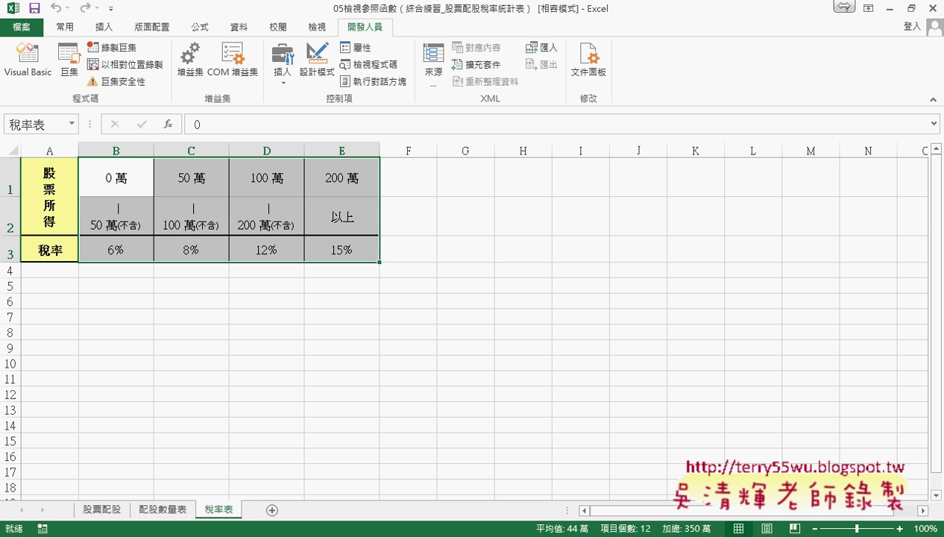
- Return to the Google Docs notes and scroll to the formula list
{"action": "key", "text": "alt+Tab"}
{"action": "scroll", "coordinate": [195, 483], "scroll_direction": "up", "scroll_amount": 1}
{"action": "scroll", "coordinate": [422, 301], "scroll_direction": "down", "scroll_amount": 4}
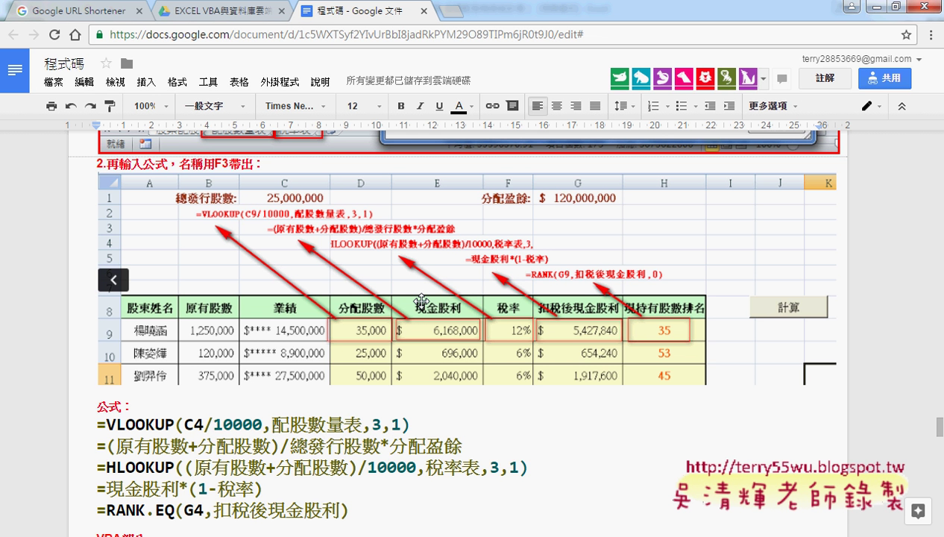
- Read the VLOOKUP, HLOOKUP and RANK.EQ notes, then return to the 股票配股 sheet in Excel
{"action": "scroll", "coordinate": [421, 300], "scroll_direction": "down", "scroll_amount": 2}
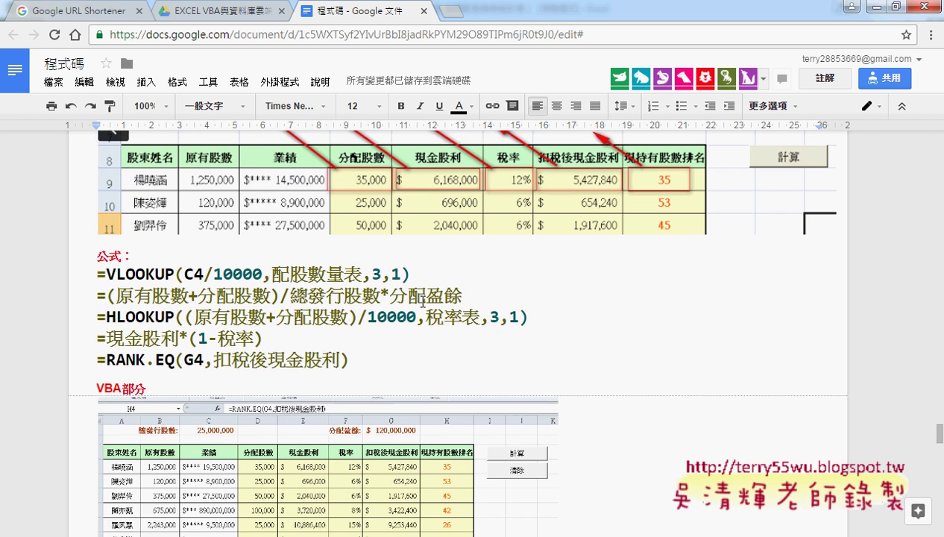
{"action": "scroll", "coordinate": [421, 298], "scroll_direction": "down", "scroll_amount": 1}
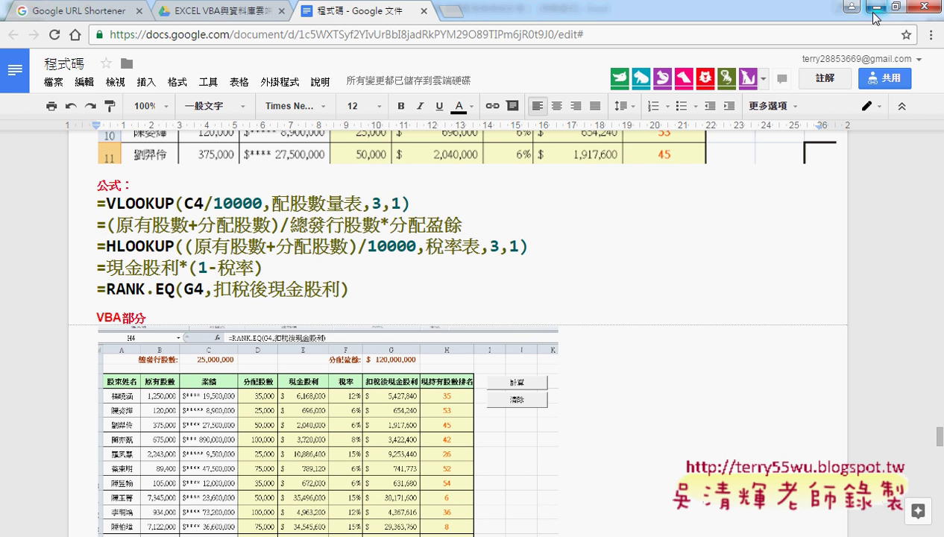
{"action": "mouse_move", "coordinate": [226, 484]}
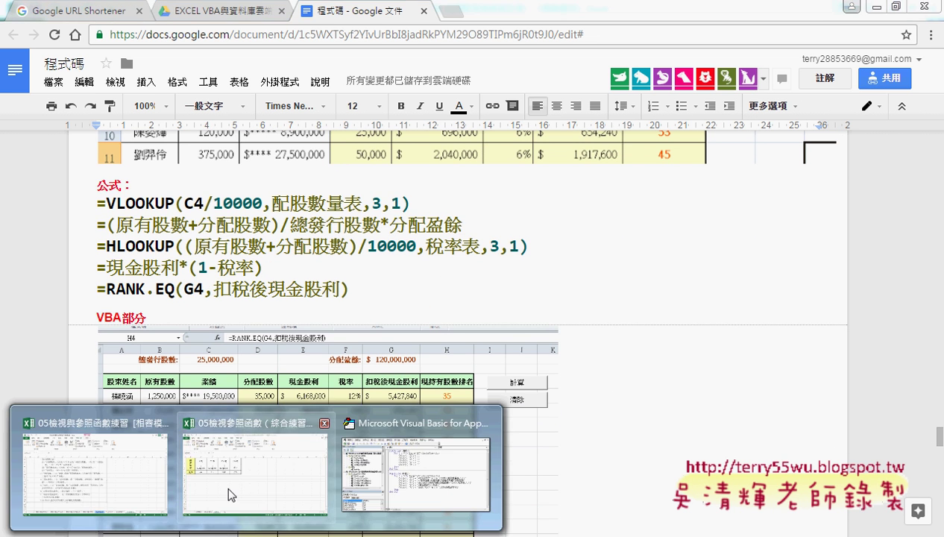
{"action": "left_click", "coordinate": [144, 487]}
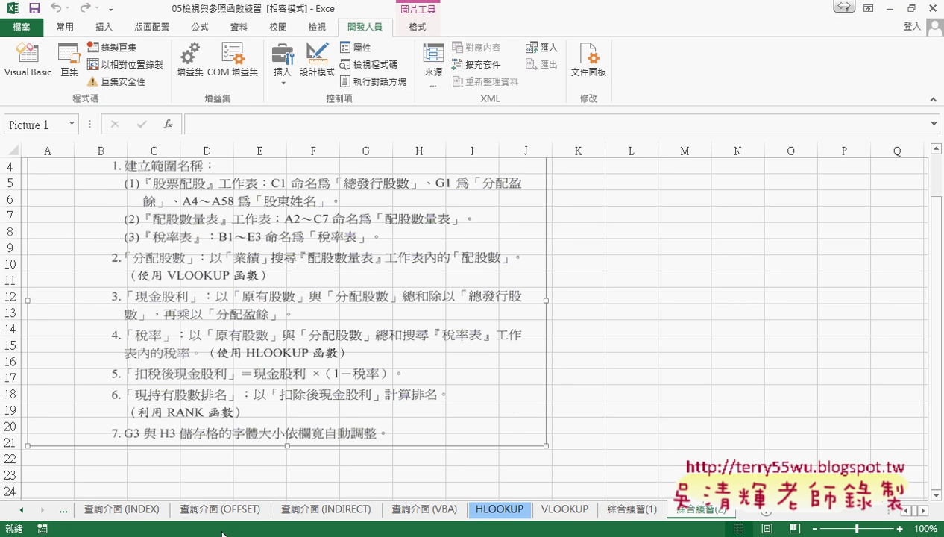
{"action": "left_click", "coordinate": [237, 484]}
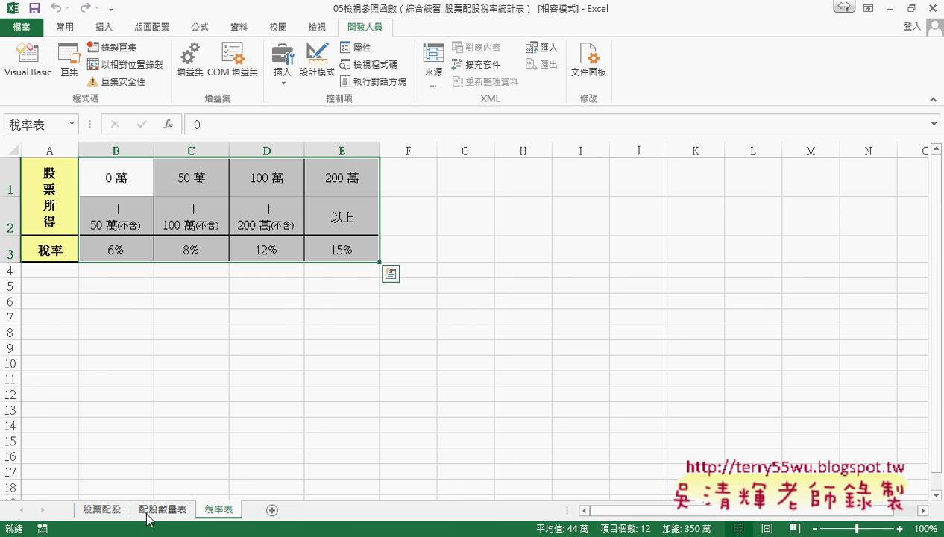
{"action": "left_click", "coordinate": [112, 510]}
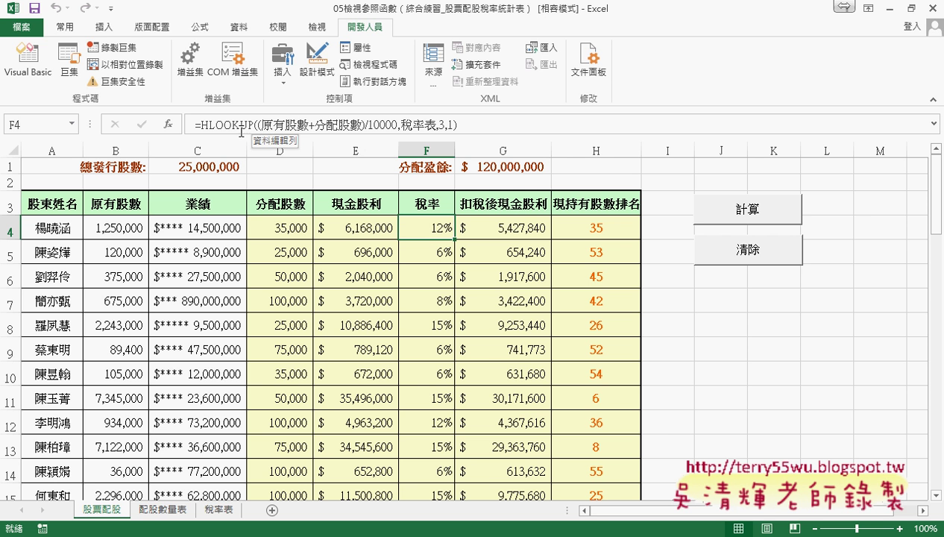
{"action": "left_click", "coordinate": [207, 129]}
{"action": "left_click", "coordinate": [169, 124]}
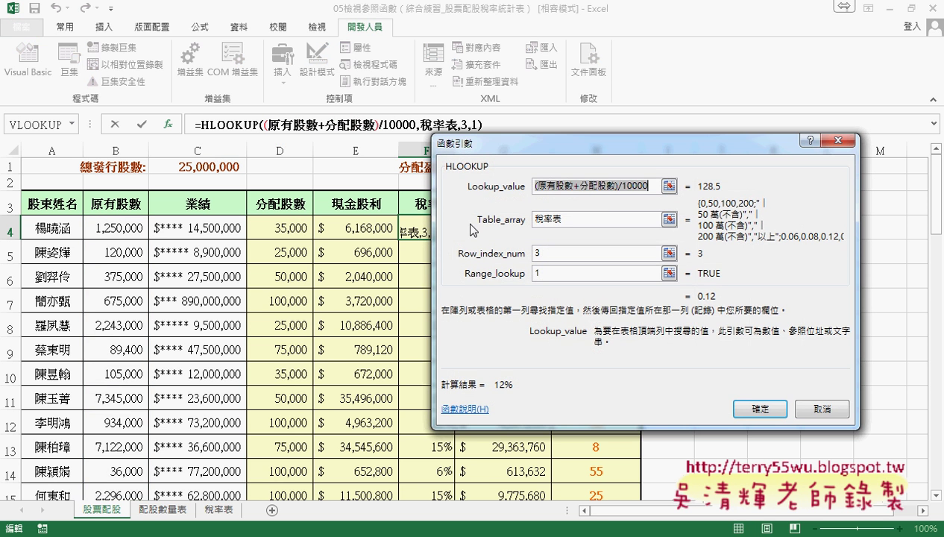
{"action": "left_click", "coordinate": [539, 186]}
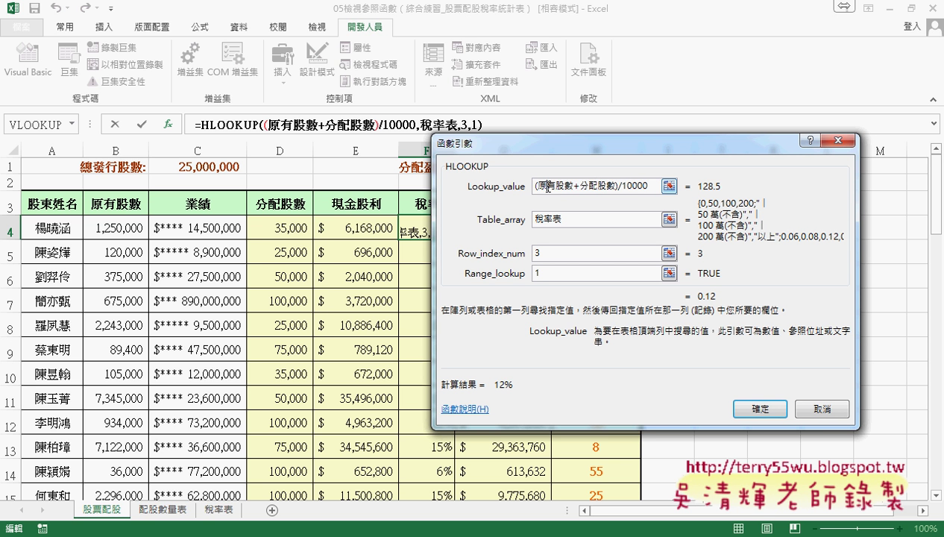
{"action": "left_click_drag", "start_coordinate": [537, 186], "coordinate": [614, 187]}
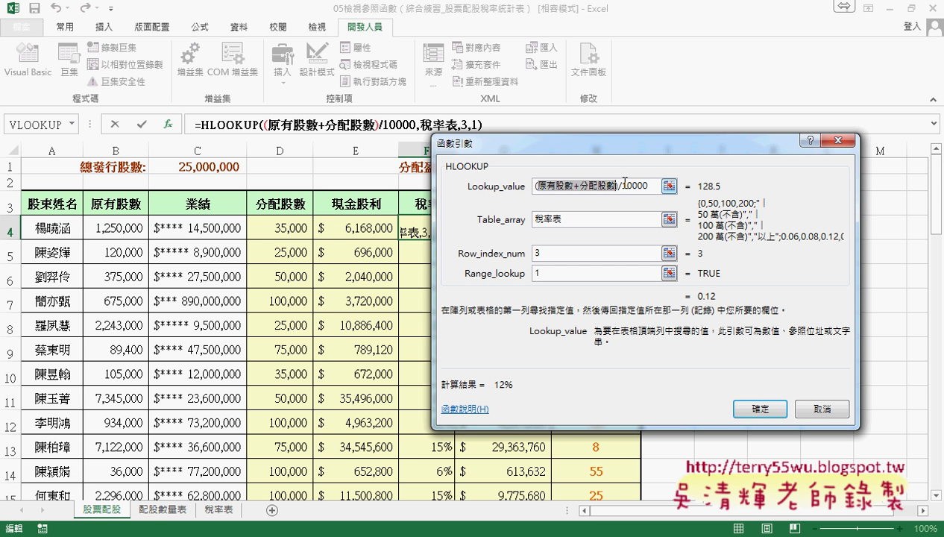
{"action": "mouse_move", "coordinate": [620, 186]}
{"action": "left_mouse_down"}
{"action": "mouse_move", "coordinate": [533, 184]}
{"action": "mouse_move", "coordinate": [509, 251]}
{"action": "left_mouse_up"}
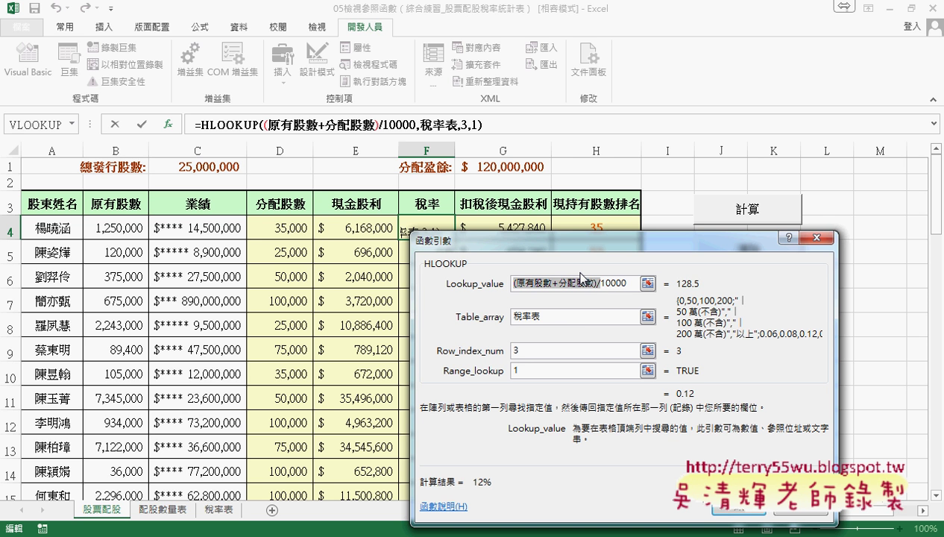
{"action": "left_click", "coordinate": [578, 325]}
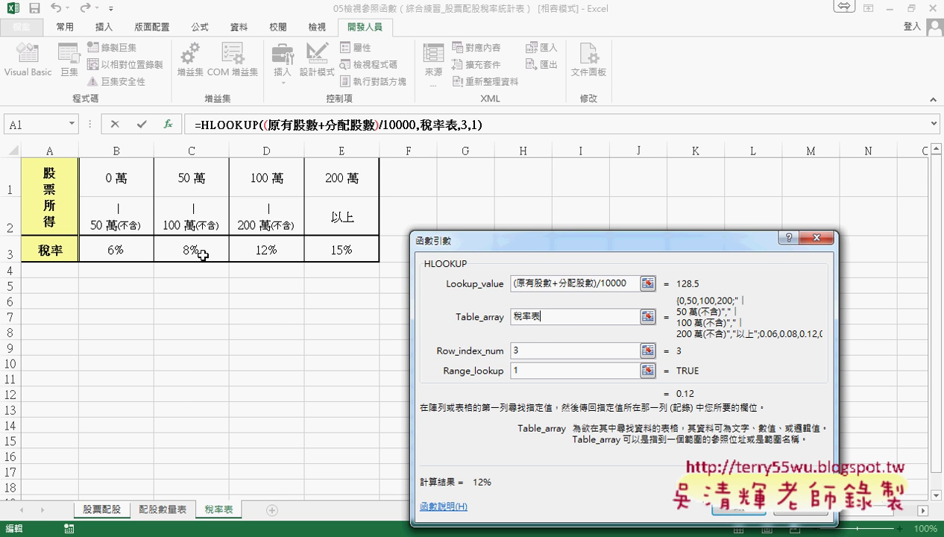
{"action": "left_click", "coordinate": [531, 349]}
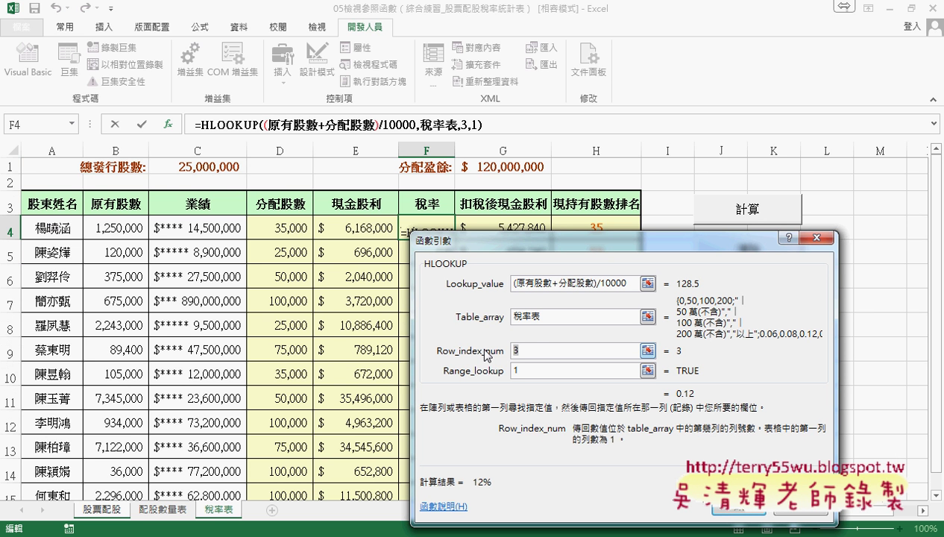
{"action": "left_click", "coordinate": [519, 369]}
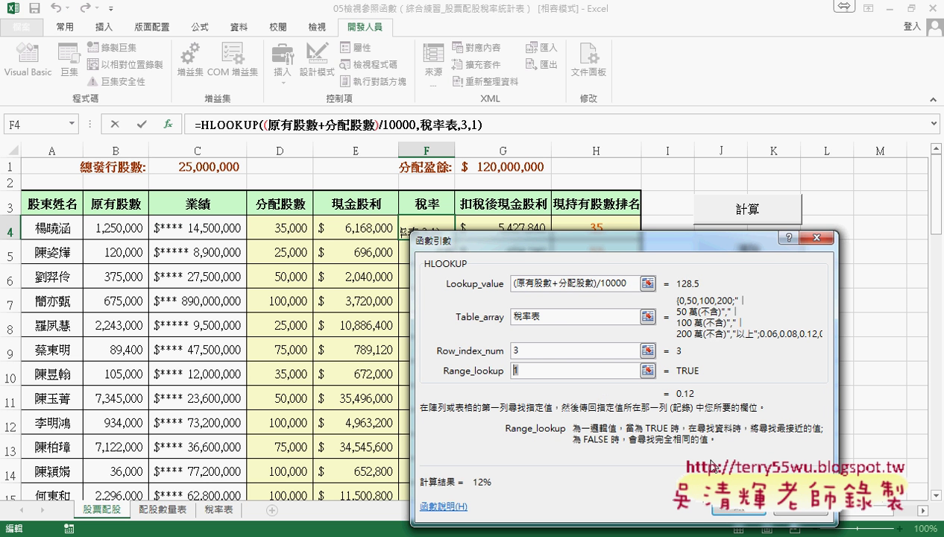
{"action": "left_click", "coordinate": [730, 510]}
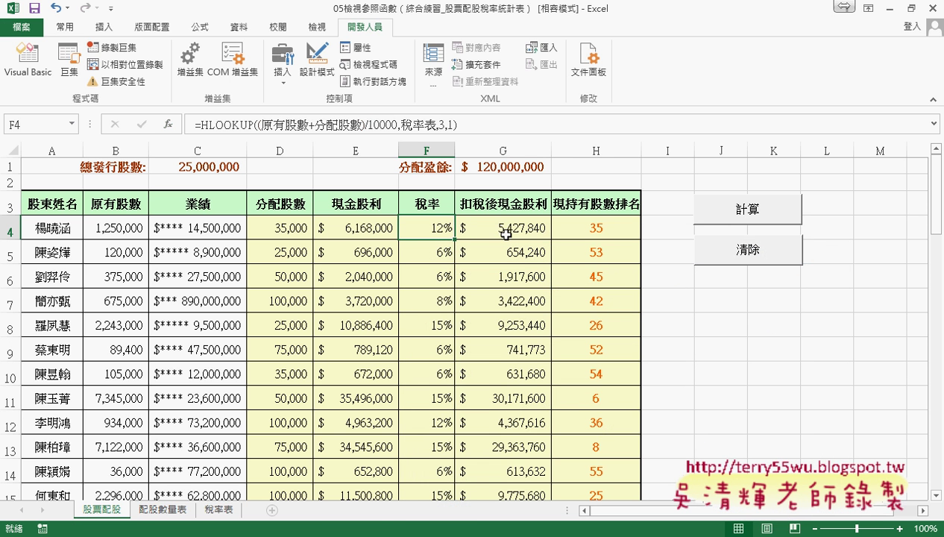
{"action": "left_click", "coordinate": [506, 233]}
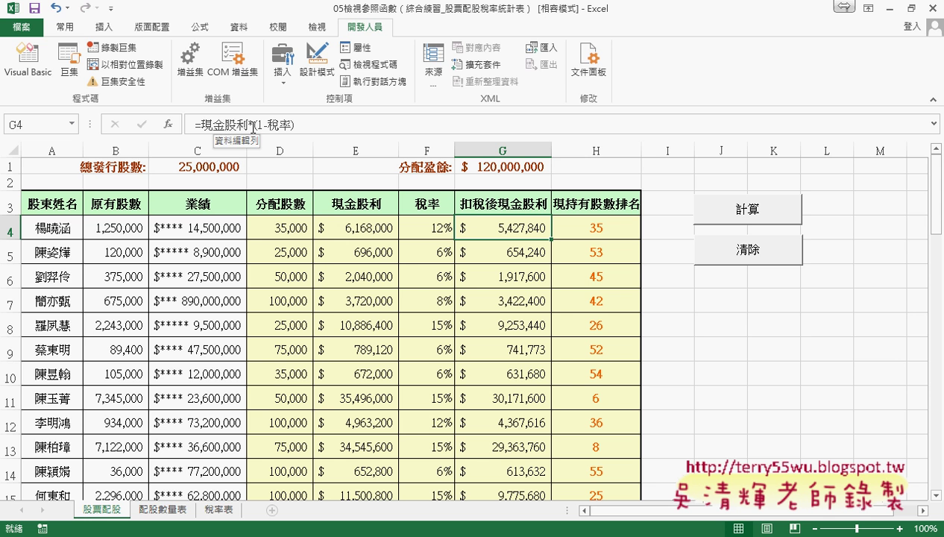
{"action": "left_click", "coordinate": [609, 233]}
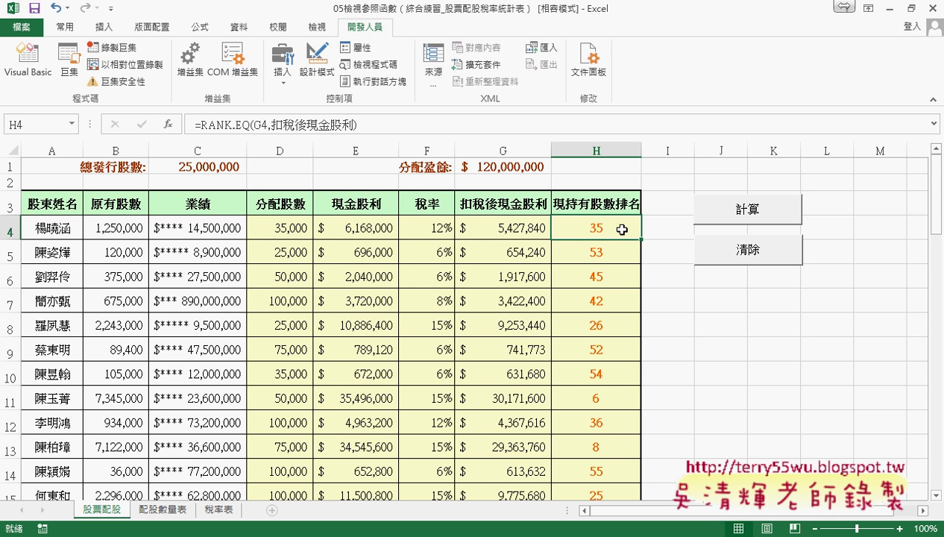
{"action": "left_click", "coordinate": [548, 230]}
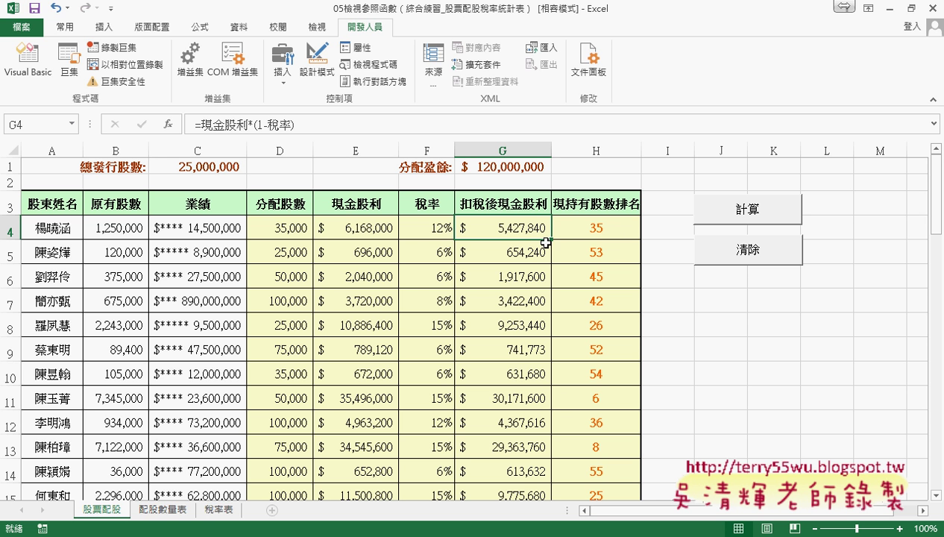
{"action": "left_click", "coordinate": [603, 234]}
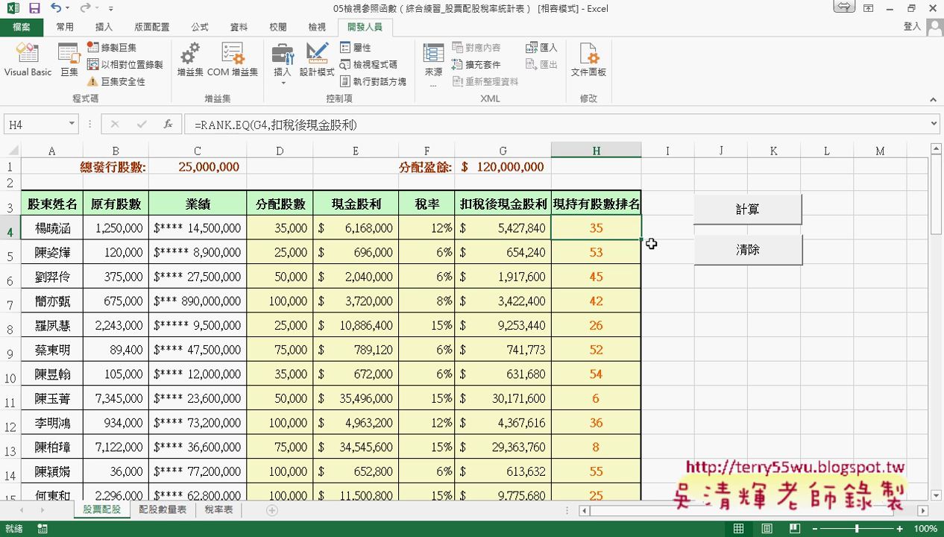
{"action": "scroll", "coordinate": [651, 244], "scroll_direction": "down", "scroll_amount": 2}
{"action": "scroll", "coordinate": [651, 243], "scroll_direction": "down", "scroll_amount": 3}
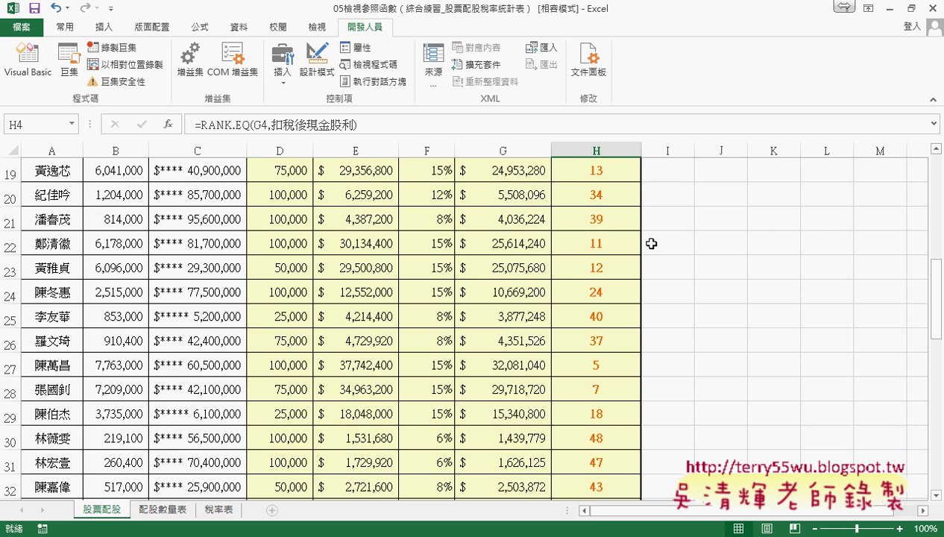
{"action": "scroll", "coordinate": [651, 244], "scroll_direction": "down", "scroll_amount": 3}
{"action": "scroll", "coordinate": [651, 244], "scroll_direction": "down", "scroll_amount": 2}
{"action": "scroll", "coordinate": [650, 243], "scroll_direction": "down", "scroll_amount": 2}
{"action": "scroll", "coordinate": [650, 244], "scroll_direction": "down", "scroll_amount": 3}
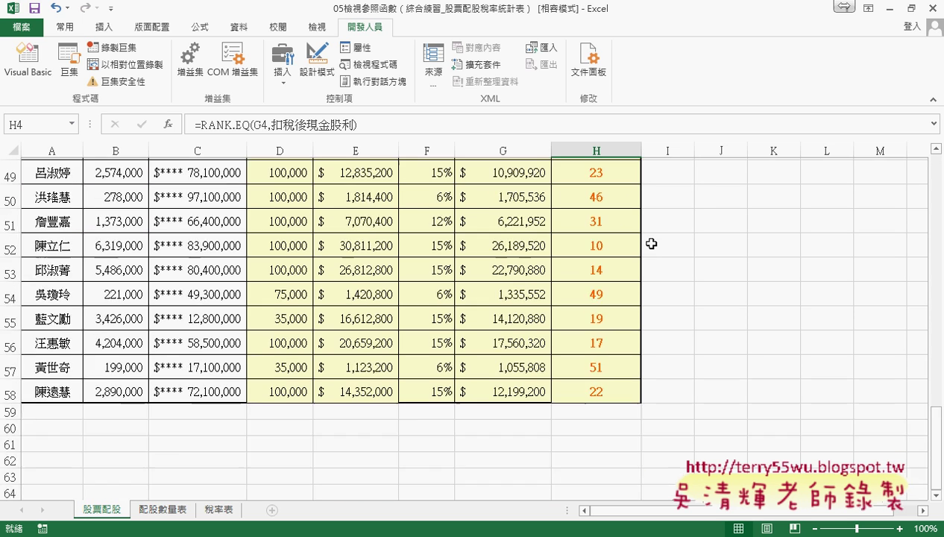
{"action": "scroll", "coordinate": [650, 243], "scroll_direction": "up", "scroll_amount": 2}
{"action": "scroll", "coordinate": [651, 244], "scroll_direction": "up", "scroll_amount": 3}
{"action": "scroll", "coordinate": [651, 244], "scroll_direction": "up", "scroll_amount": 1}
{"action": "scroll", "coordinate": [651, 243], "scroll_direction": "up", "scroll_amount": 2}
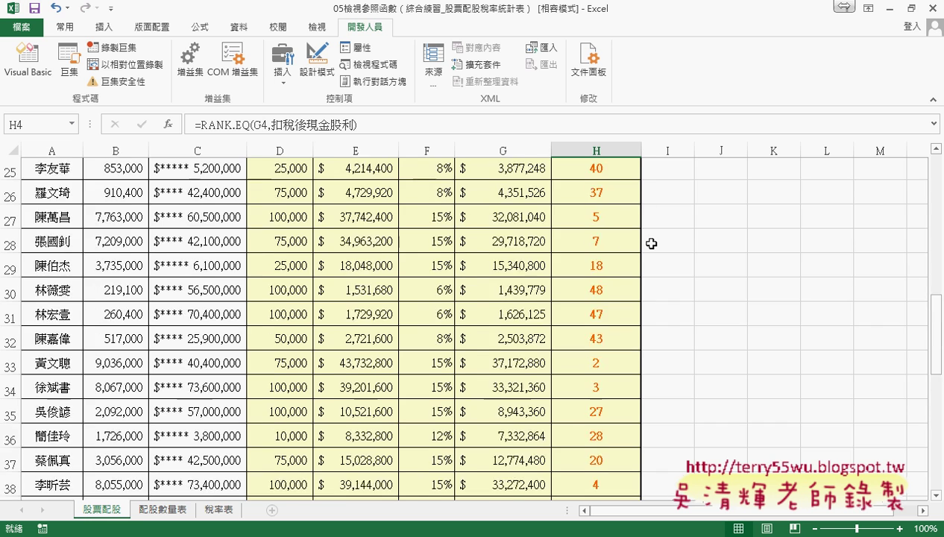
{"action": "scroll", "coordinate": [651, 244], "scroll_direction": "up", "scroll_amount": 1}
{"action": "scroll", "coordinate": [651, 244], "scroll_direction": "up", "scroll_amount": 2}
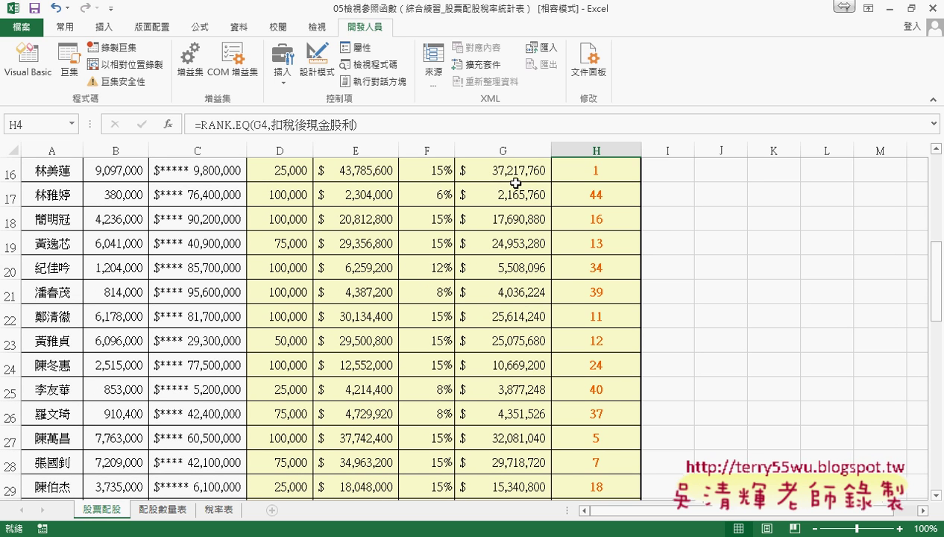
{"action": "left_click", "coordinate": [516, 178]}
{"action": "scroll", "coordinate": [648, 231], "scroll_direction": "up", "scroll_amount": 2}
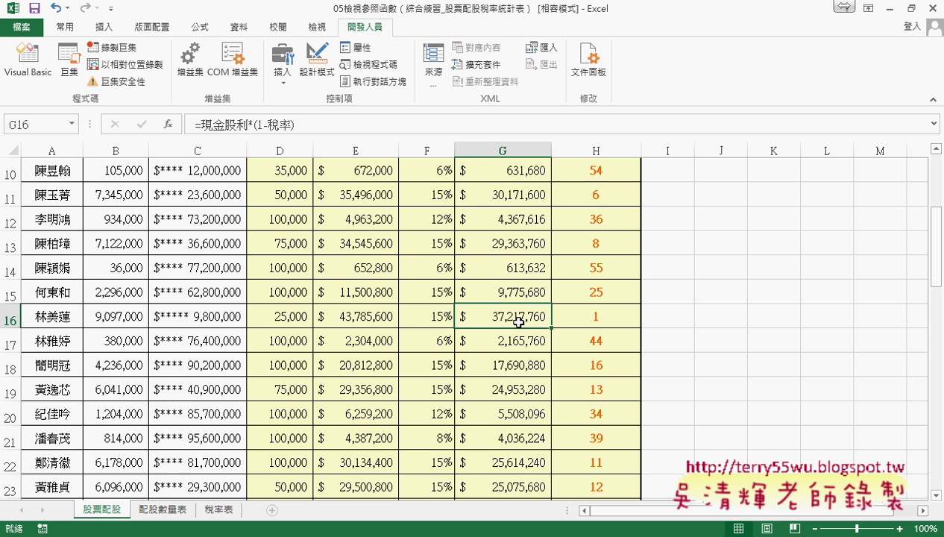
{"action": "scroll", "coordinate": [519, 322], "scroll_direction": "up", "scroll_amount": 3}
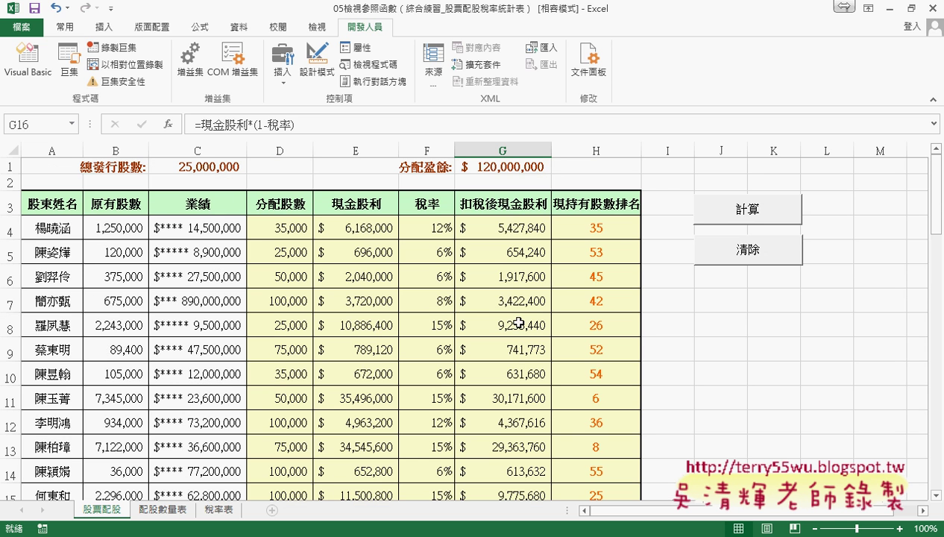
- Inspect the G4 and H4 formulas and review the workbook's names in 名稱管理員
{"action": "left_click", "coordinate": [509, 226]}
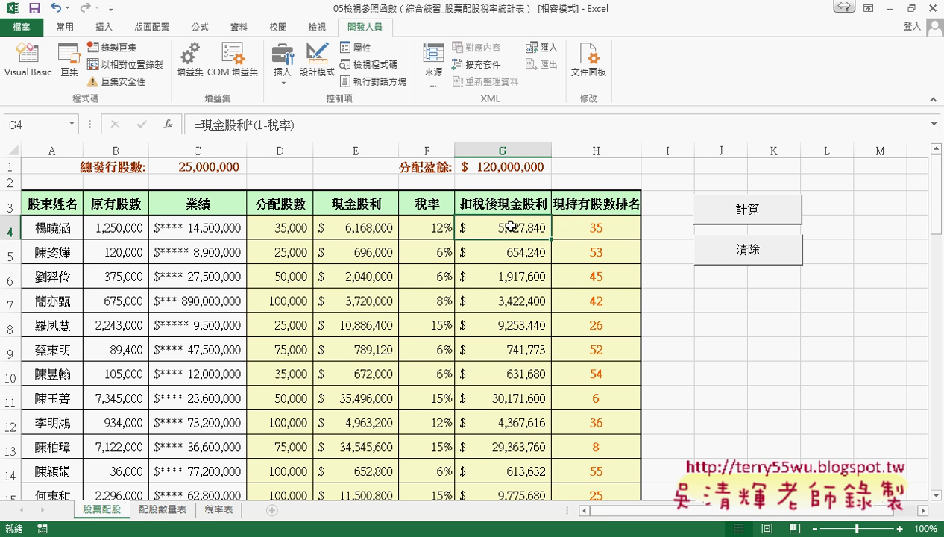
{"action": "left_click", "coordinate": [596, 231]}
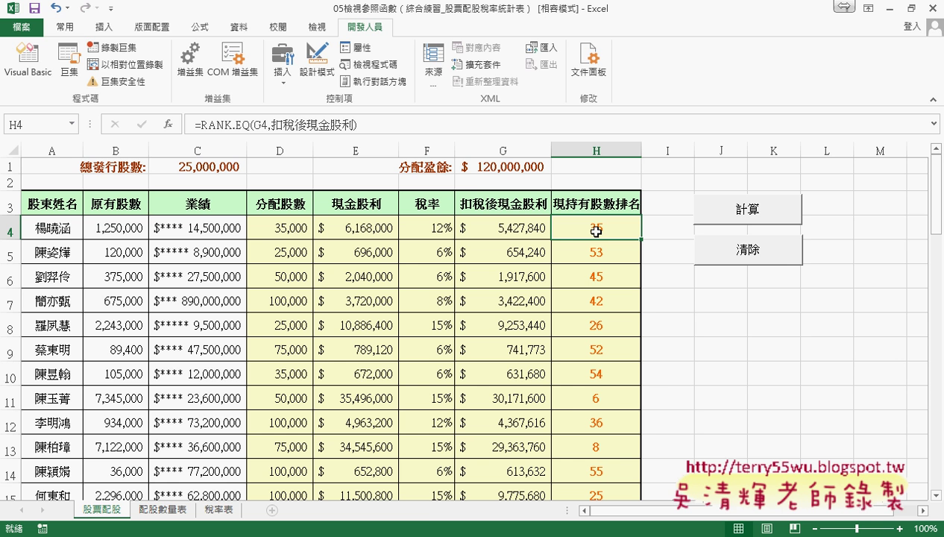
{"action": "left_click", "coordinate": [199, 27]}
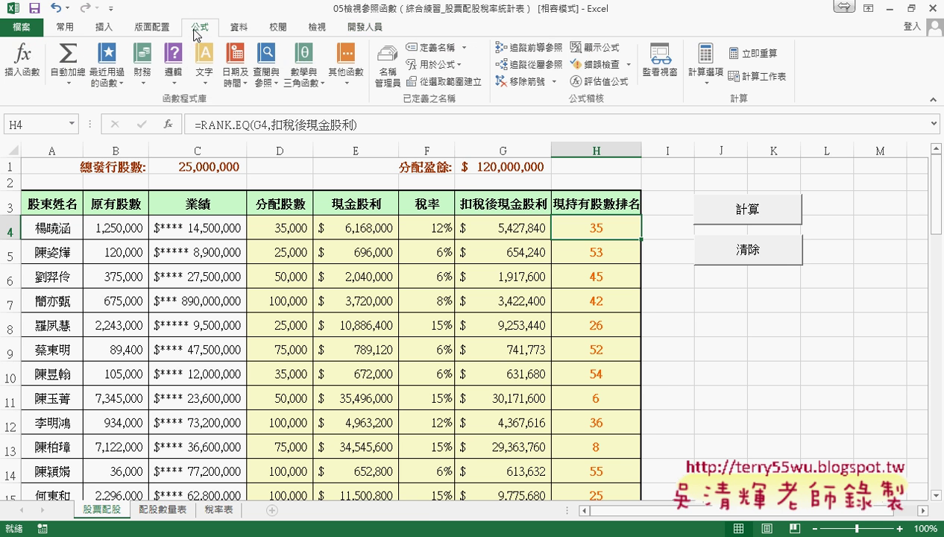
{"action": "left_click", "coordinate": [381, 79]}
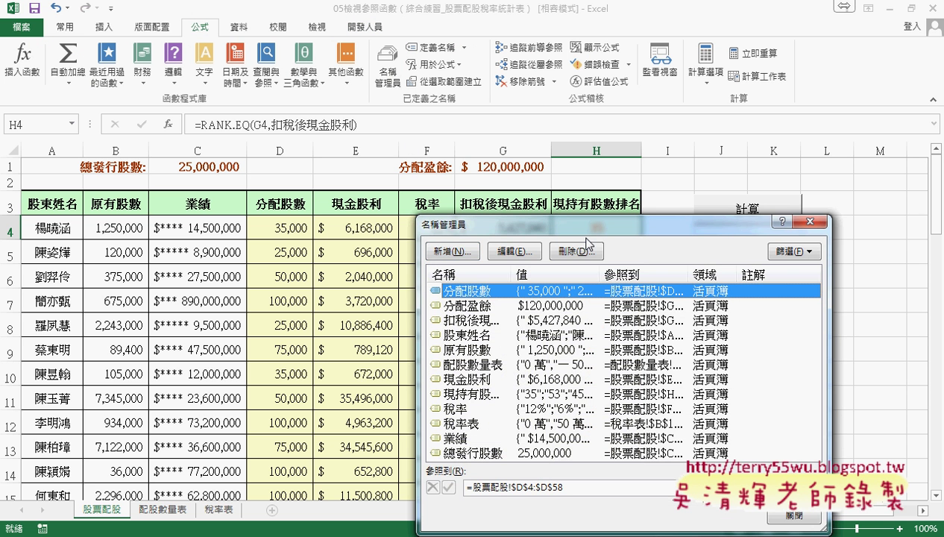
{"action": "left_click_drag", "start_coordinate": [583, 237], "coordinate": [534, 186]}
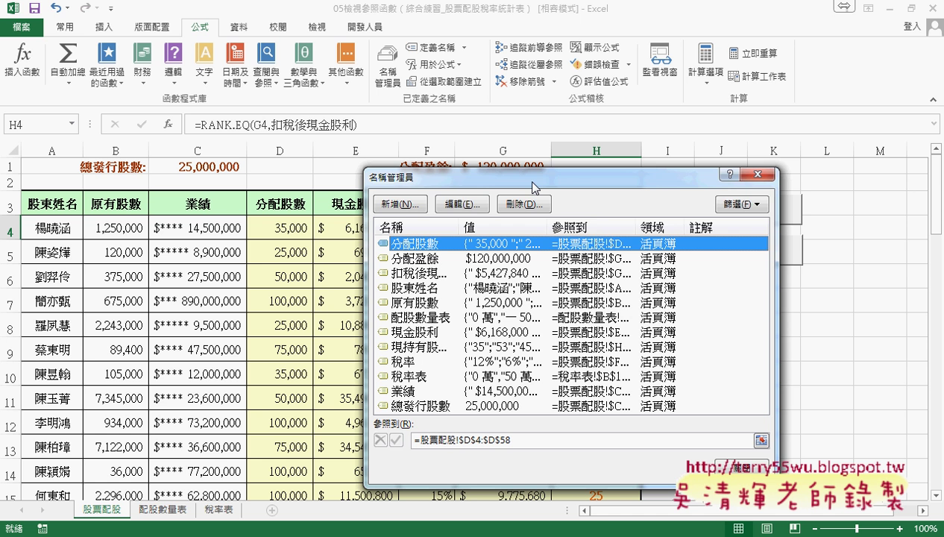
{"action": "left_click", "coordinate": [759, 175]}
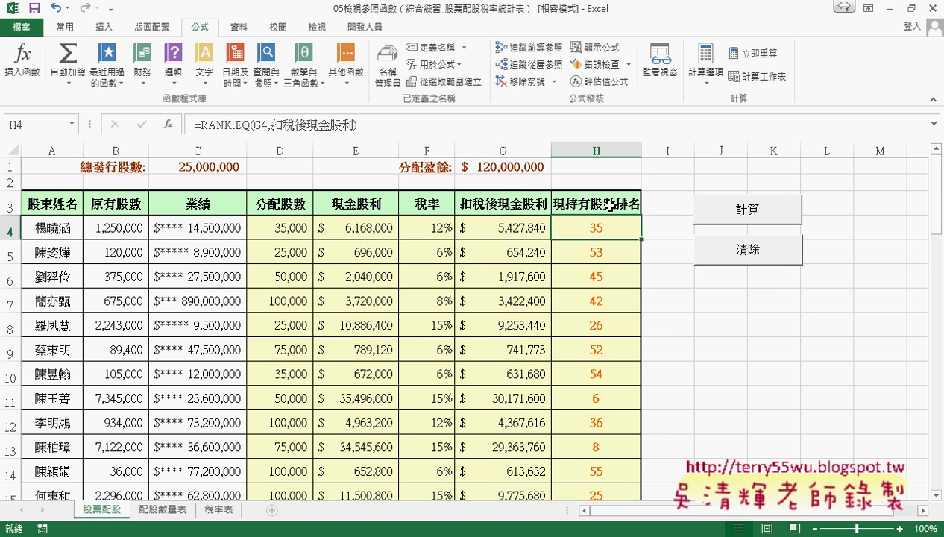
{"action": "left_click", "coordinate": [499, 227]}
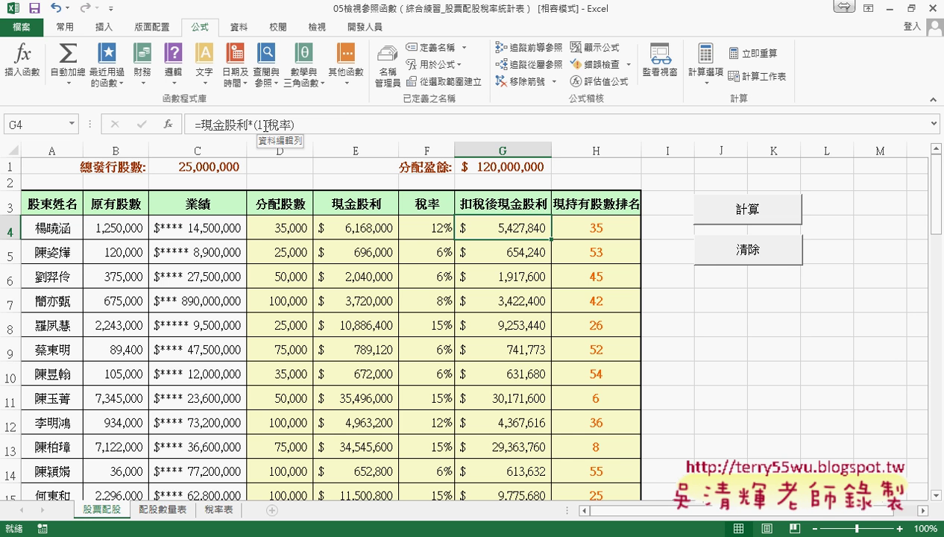
- Check D4's VLOOKUP formula, then run 清除 and 計算 to empty and refill columns D–H
{"action": "left_click", "coordinate": [290, 230]}
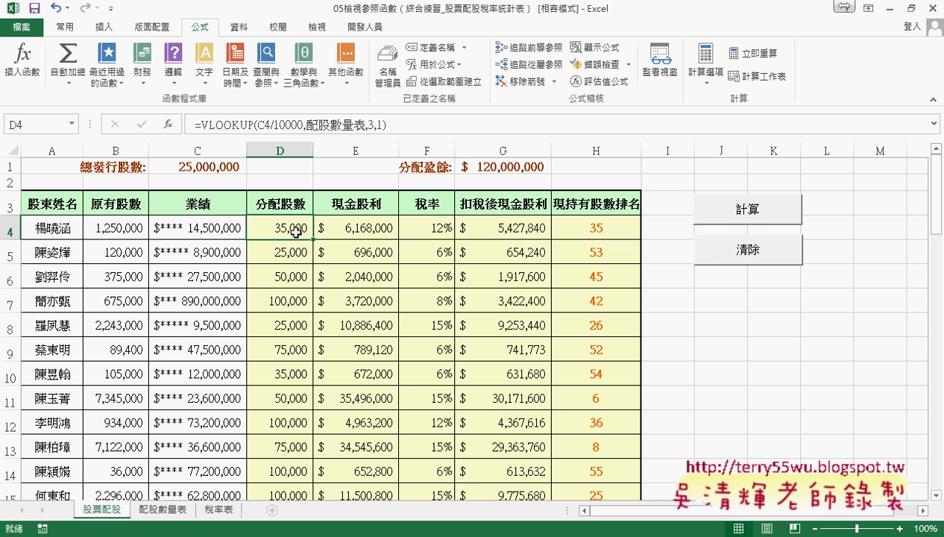
{"action": "left_click", "coordinate": [726, 260]}
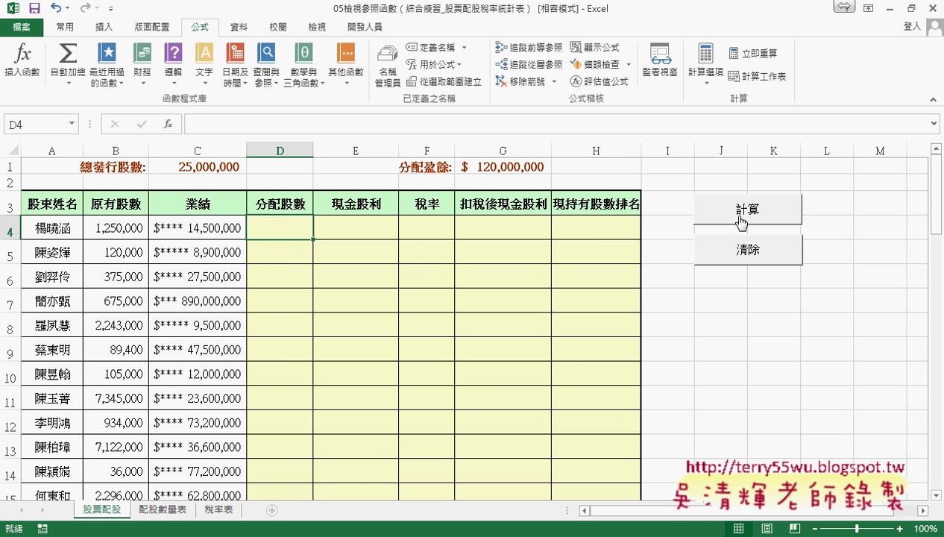
{"action": "left_click", "coordinate": [751, 217]}
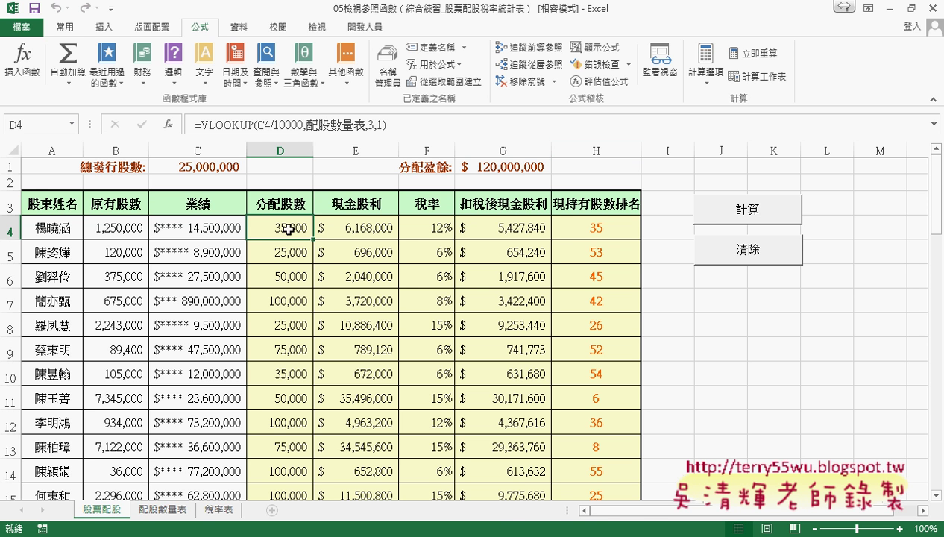
- Review the row 4 formulas from D4 to H4, then clear columns D–H again
{"action": "left_click", "coordinate": [359, 228]}
{"action": "left_click", "coordinate": [429, 227]}
{"action": "left_click", "coordinate": [480, 228]}
{"action": "key", "text": "Right"}
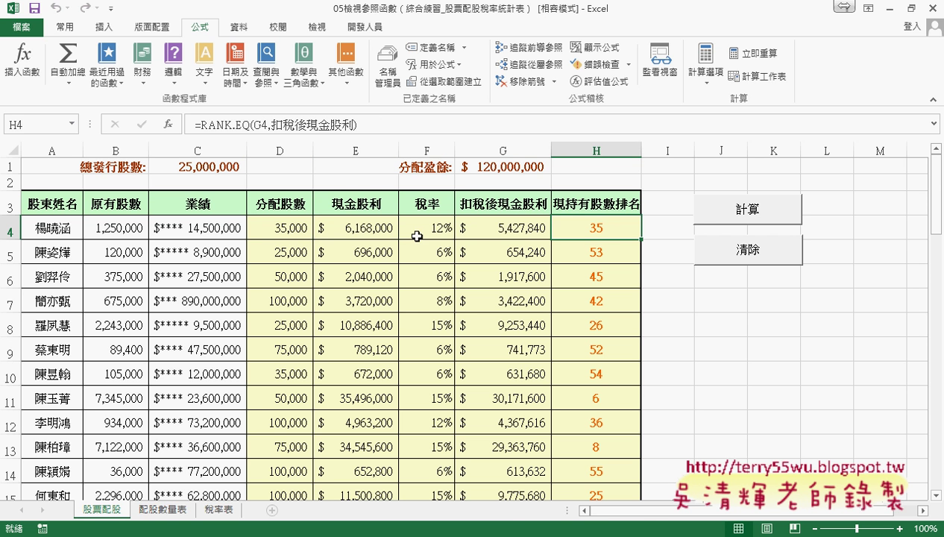
{"action": "left_click_drag", "start_coordinate": [295, 227], "coordinate": [589, 232]}
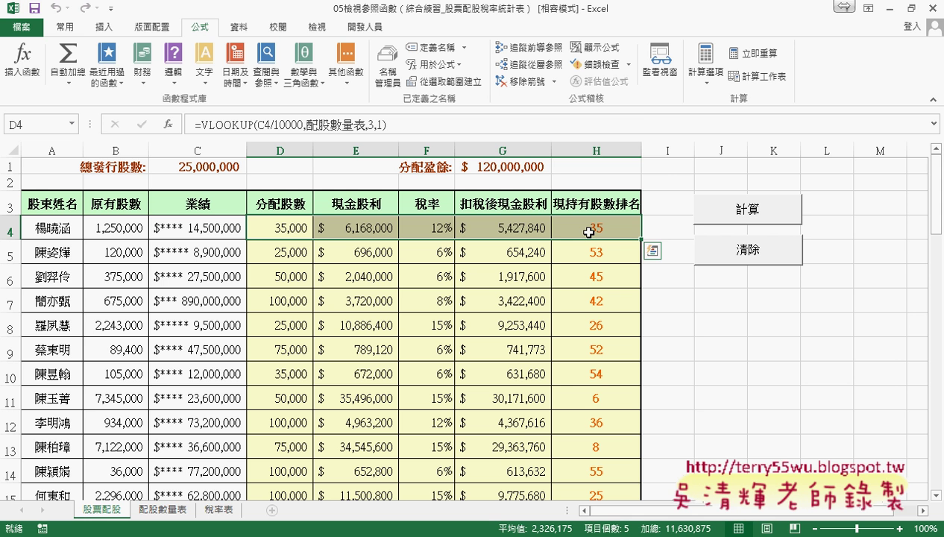
{"action": "left_click", "coordinate": [296, 226]}
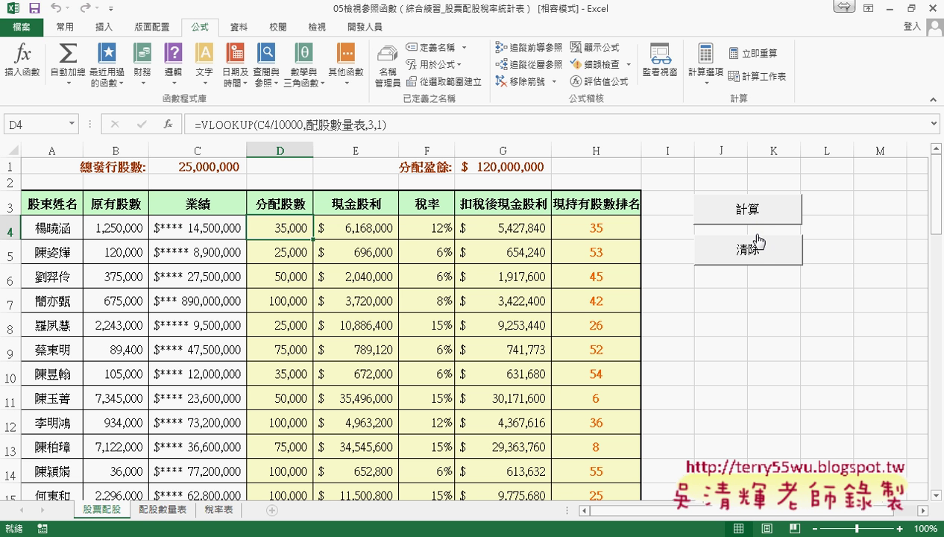
{"action": "left_click", "coordinate": [760, 262]}
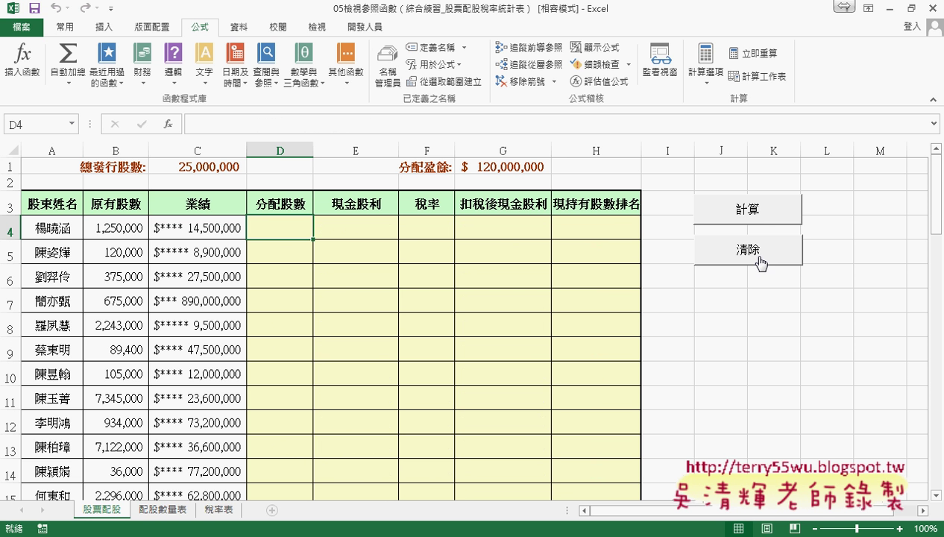
- Open the 清除 button's assigned macro in the VBA editor
{"action": "right_click", "coordinate": [753, 257]}
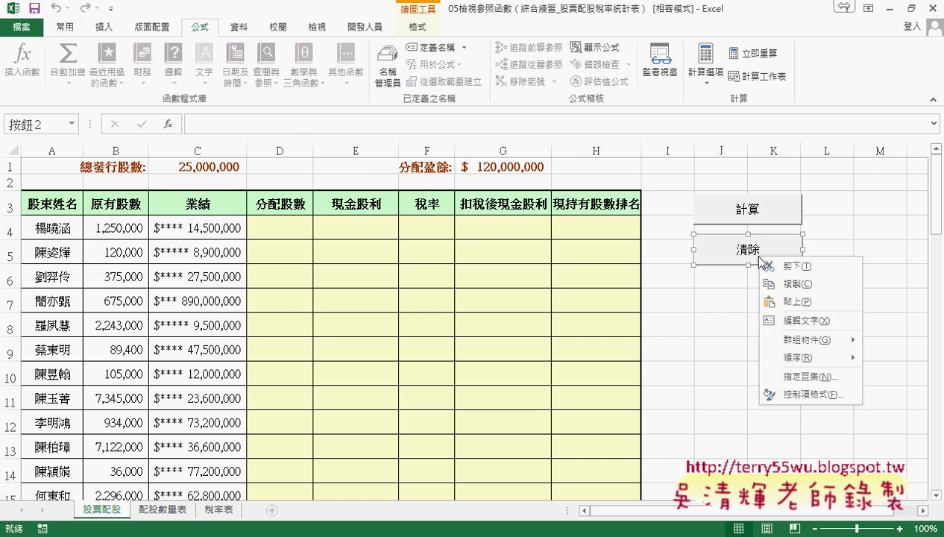
{"action": "left_click", "coordinate": [816, 369]}
{"action": "left_click", "coordinate": [898, 267]}
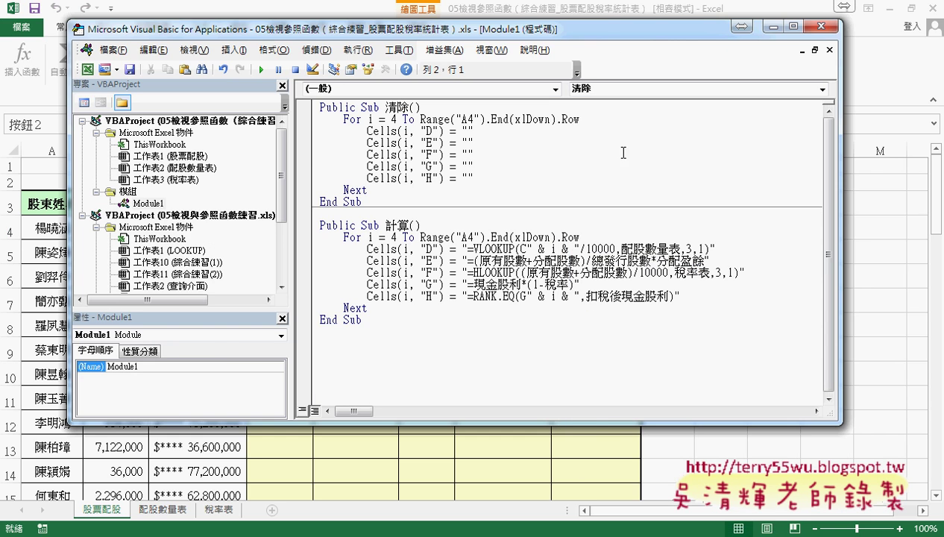
- Highlight the 清除 macro's row-4 loop, its last-row expression and the D–H blanking lines
{"action": "left_click_drag", "start_coordinate": [471, 32], "coordinate": [717, 244]}
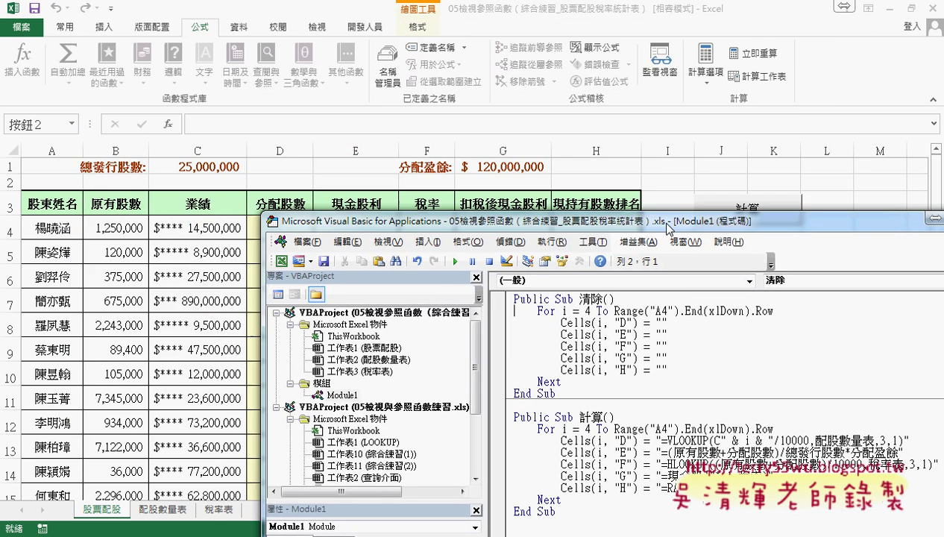
{"action": "left_click", "coordinate": [639, 331]}
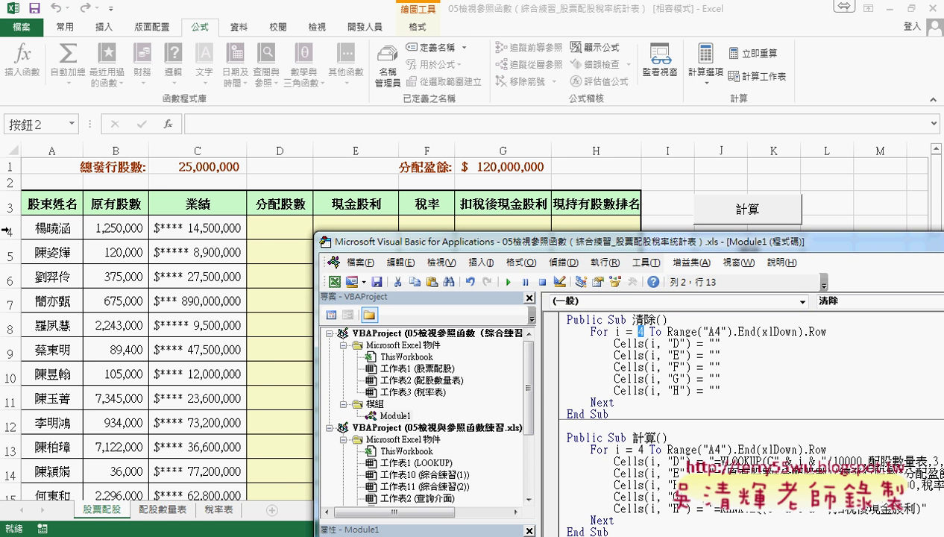
{"action": "left_click_drag", "start_coordinate": [661, 331], "coordinate": [836, 331]}
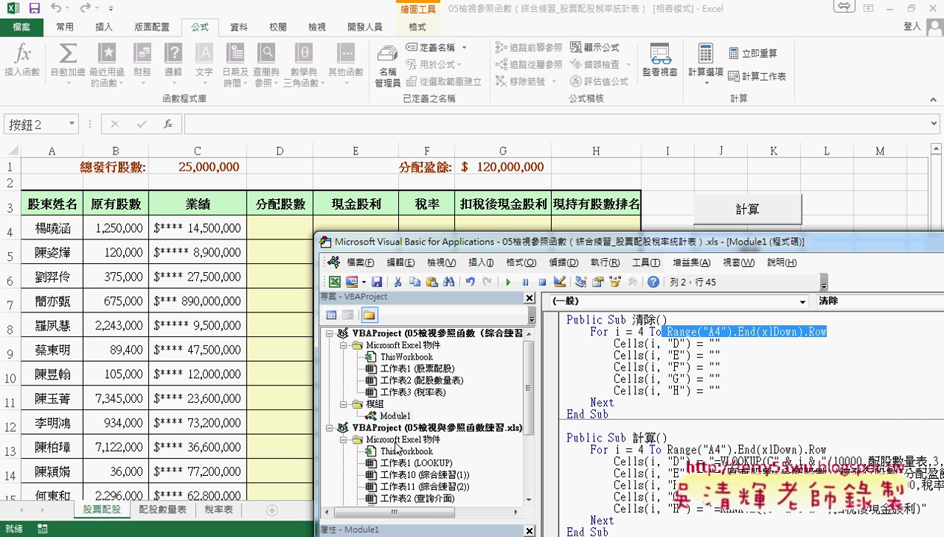
{"action": "left_click", "coordinate": [597, 332]}
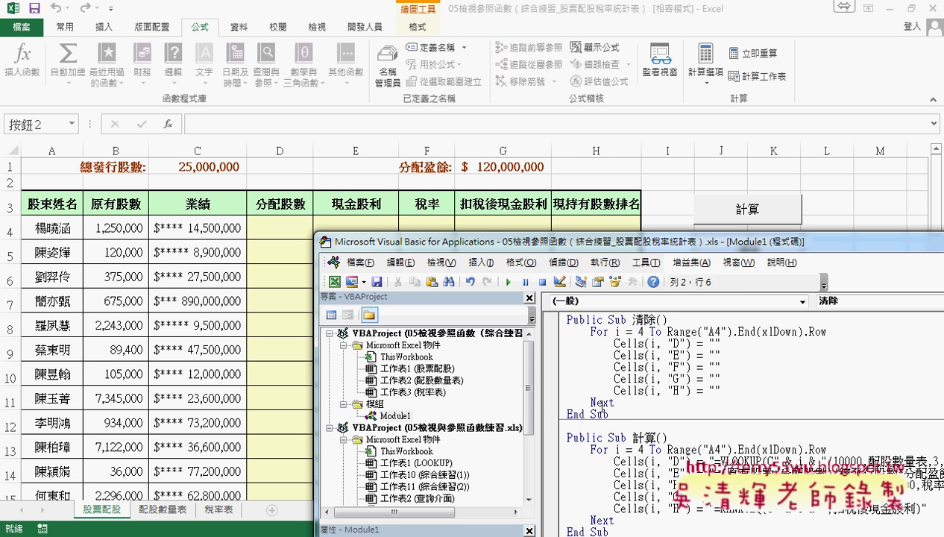
{"action": "mouse_move", "coordinate": [613, 343]}
{"action": "left_mouse_down"}
{"action": "mouse_move", "coordinate": [694, 344]}
{"action": "mouse_move", "coordinate": [722, 389]}
{"action": "left_mouse_up"}
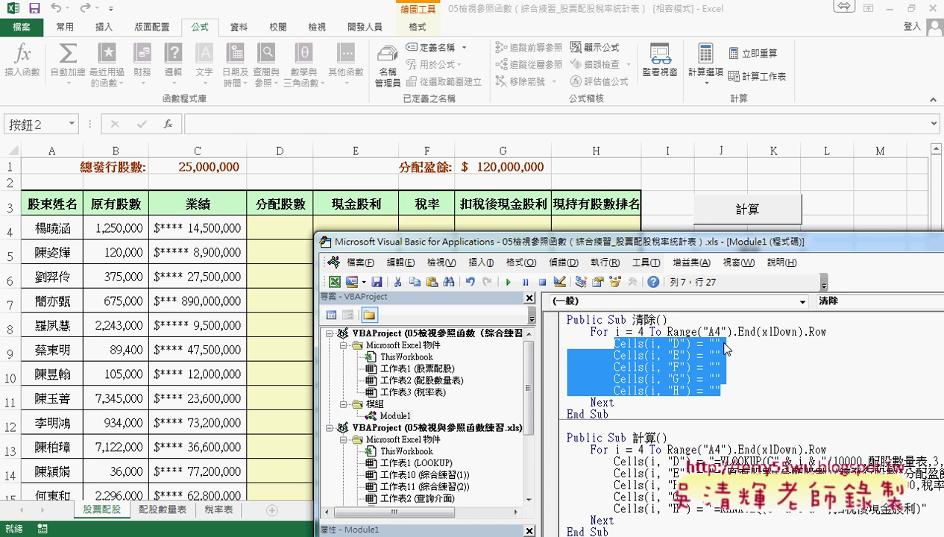
{"action": "left_click_drag", "start_coordinate": [609, 414], "coordinate": [566, 314]}
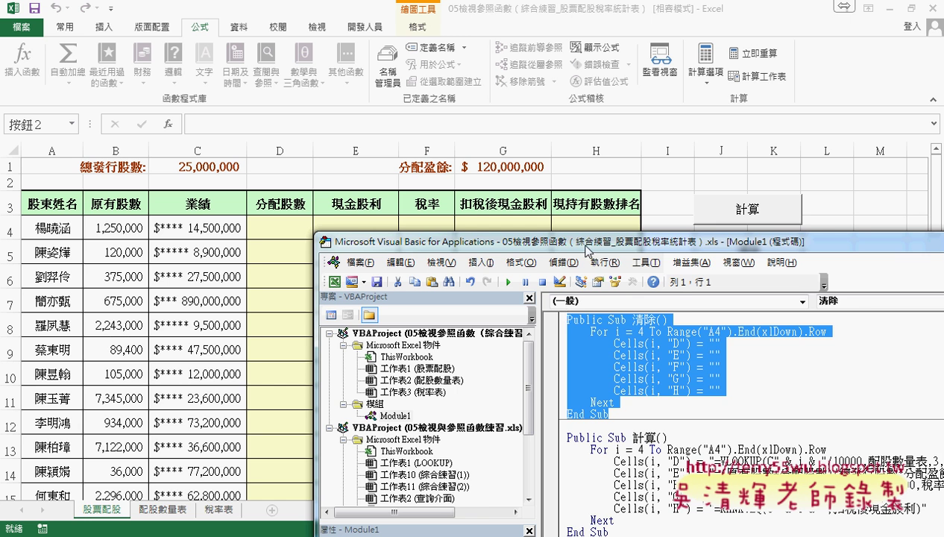
{"action": "left_click_drag", "start_coordinate": [580, 244], "coordinate": [324, 202]}
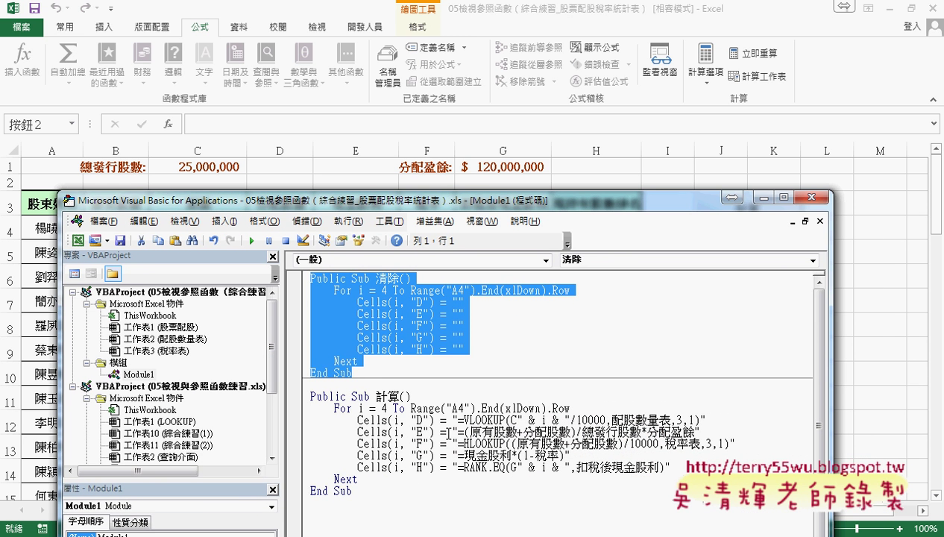
- Highlight column D's empty string and the VLOOKUP line's row-number concatenation
{"action": "left_click", "coordinate": [463, 432]}
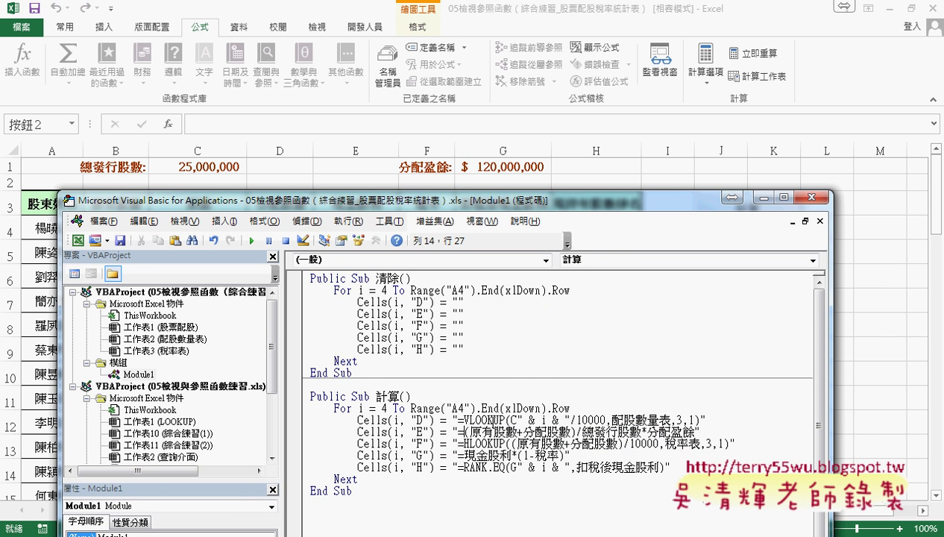
{"action": "double_click", "coordinate": [453, 302]}
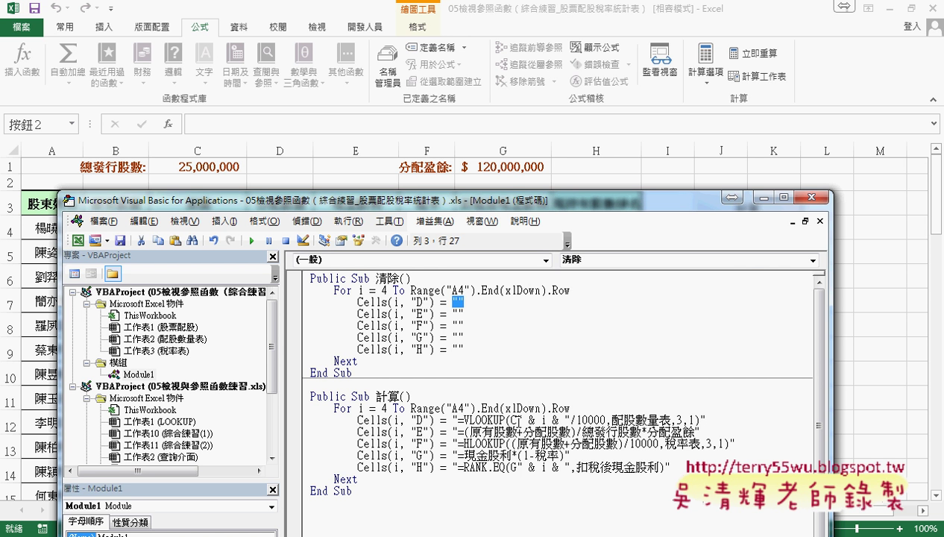
{"action": "left_click_drag", "start_coordinate": [513, 419], "coordinate": [569, 420]}
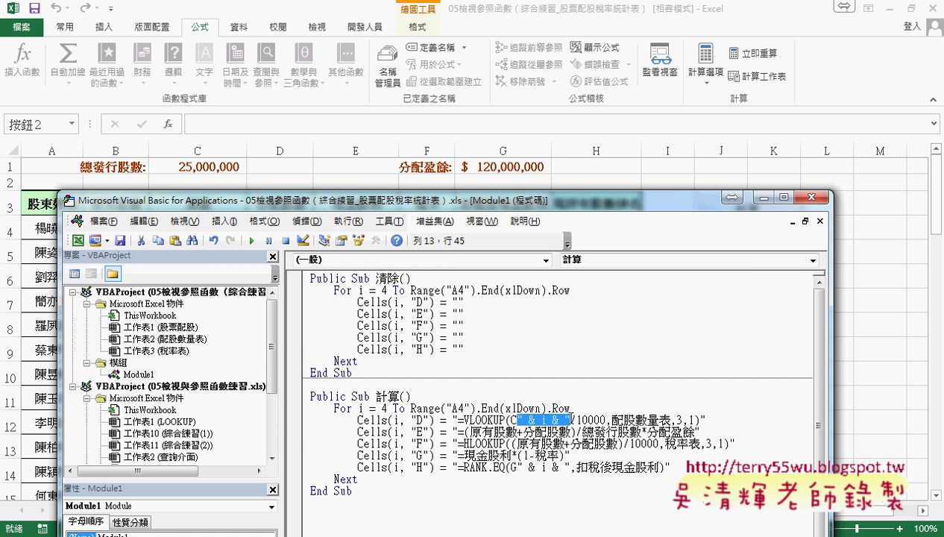
- Run the 計算 macro to refill columns D–H of the dividend table
{"action": "left_click", "coordinate": [866, 273]}
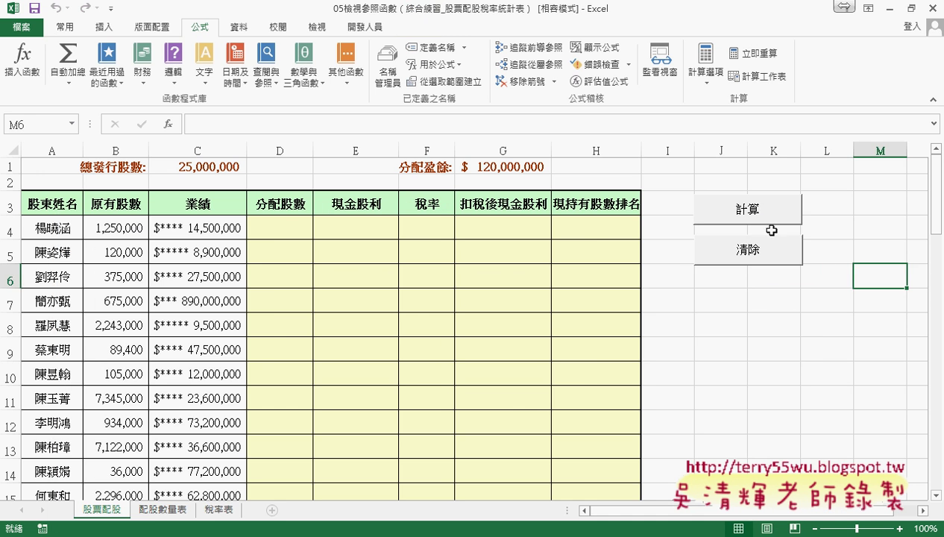
{"action": "left_click", "coordinate": [760, 217]}
{"action": "left_click", "coordinate": [281, 230]}
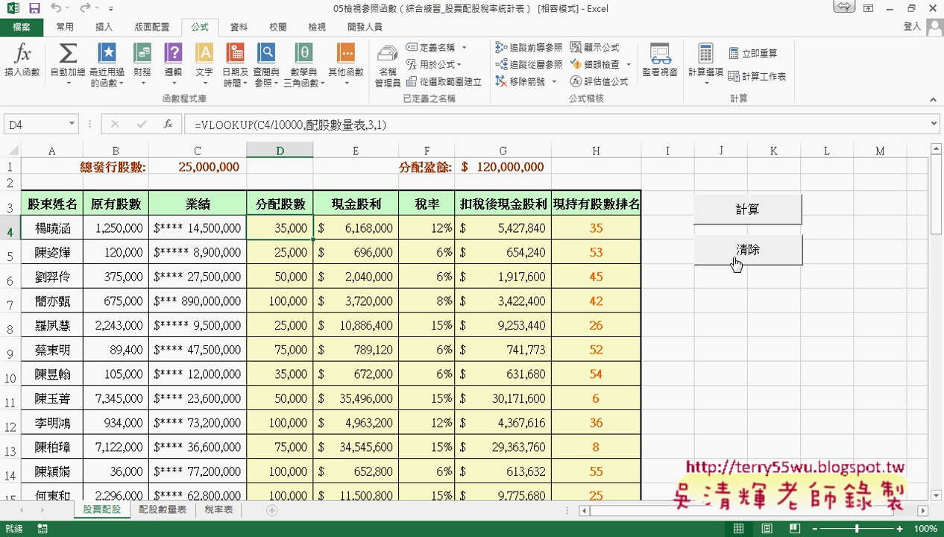
- Reopen the 清除 macro's code in the VBA editor through 指定巨集 and 編輯
{"action": "right_click", "coordinate": [738, 216]}
{"action": "right_click", "coordinate": [717, 251]}
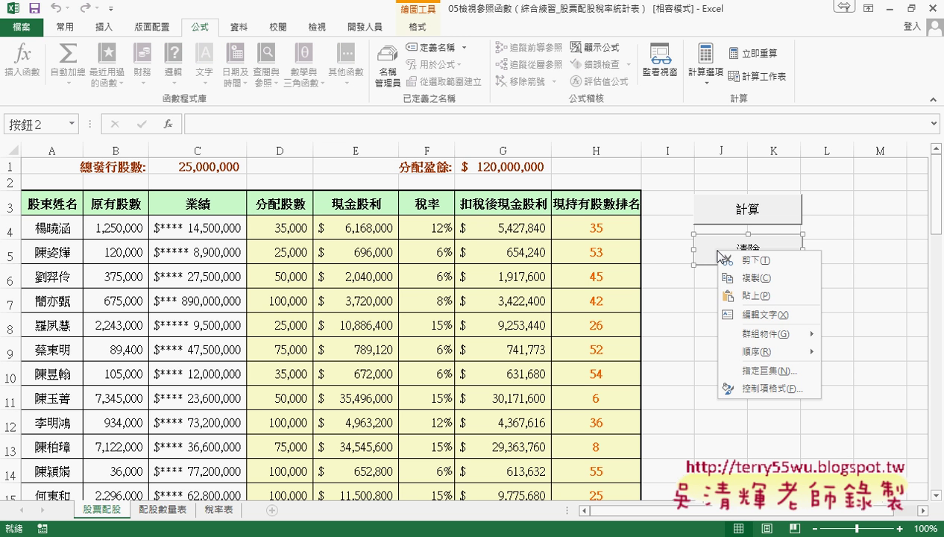
{"action": "left_click", "coordinate": [763, 369]}
{"action": "left_click", "coordinate": [865, 257]}
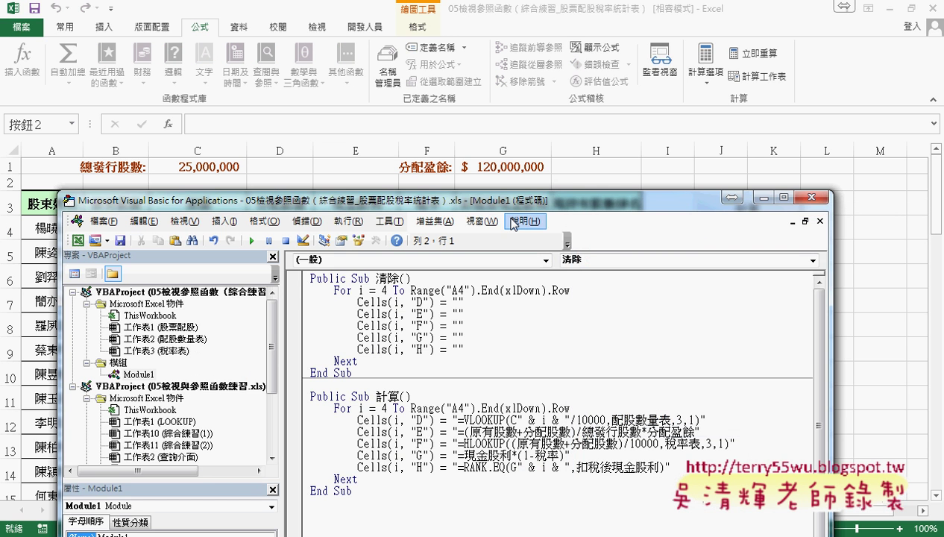
- Replace the 計算 macro's loop body with the 清除 loop's code
{"action": "left_click_drag", "start_coordinate": [370, 208], "coordinate": [748, 113]}
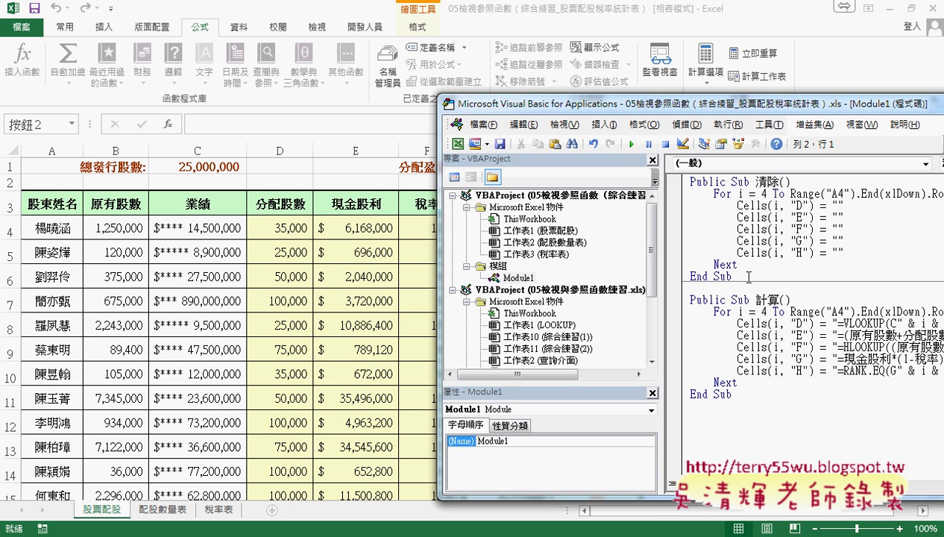
{"action": "left_click_drag", "start_coordinate": [747, 277], "coordinate": [667, 179]}
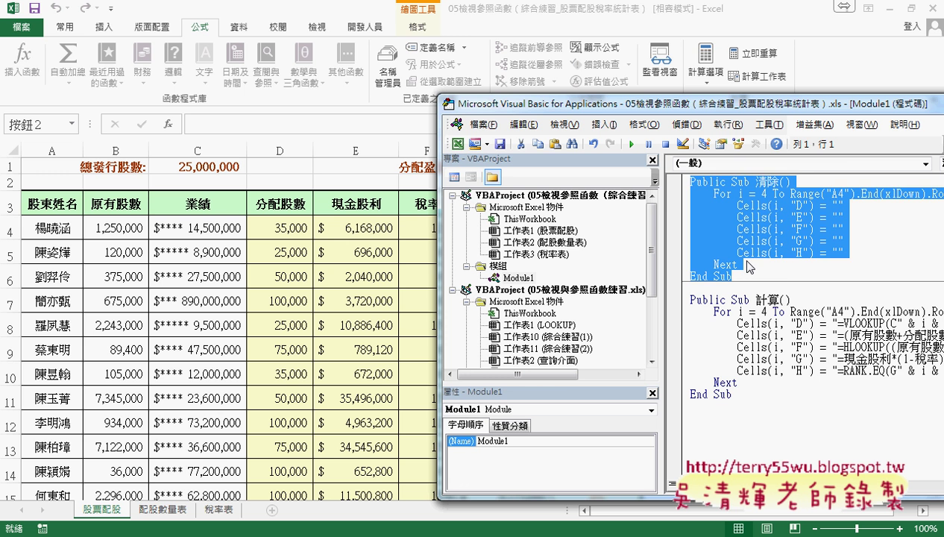
{"action": "left_click_drag", "start_coordinate": [738, 264], "coordinate": [673, 197]}
{"action": "key", "text": "ctrl+c"}
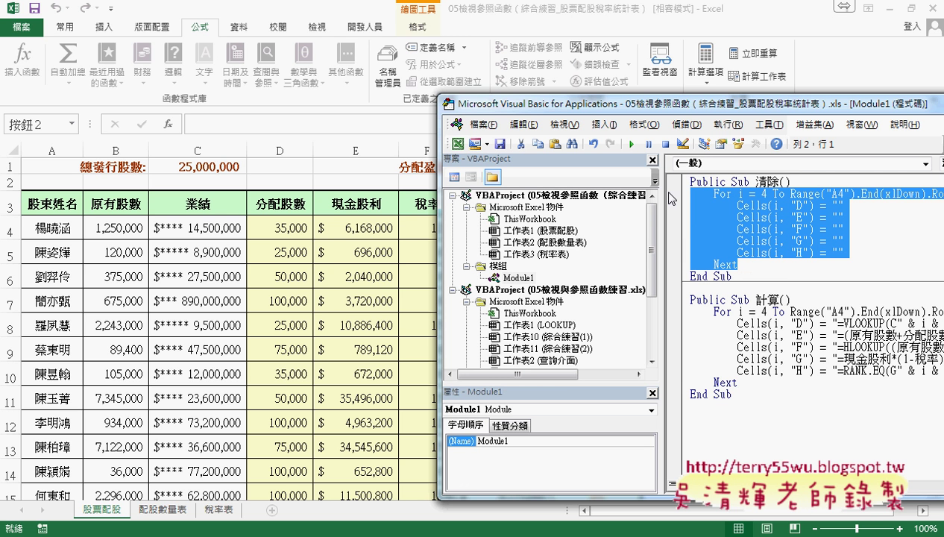
{"action": "left_click_drag", "start_coordinate": [740, 383], "coordinate": [675, 310]}
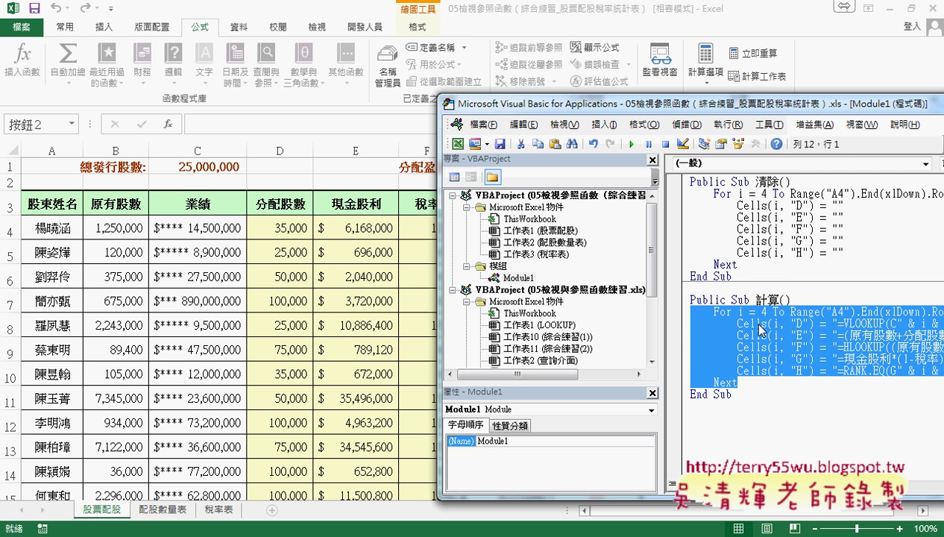
{"action": "key", "text": "ctrl+v"}
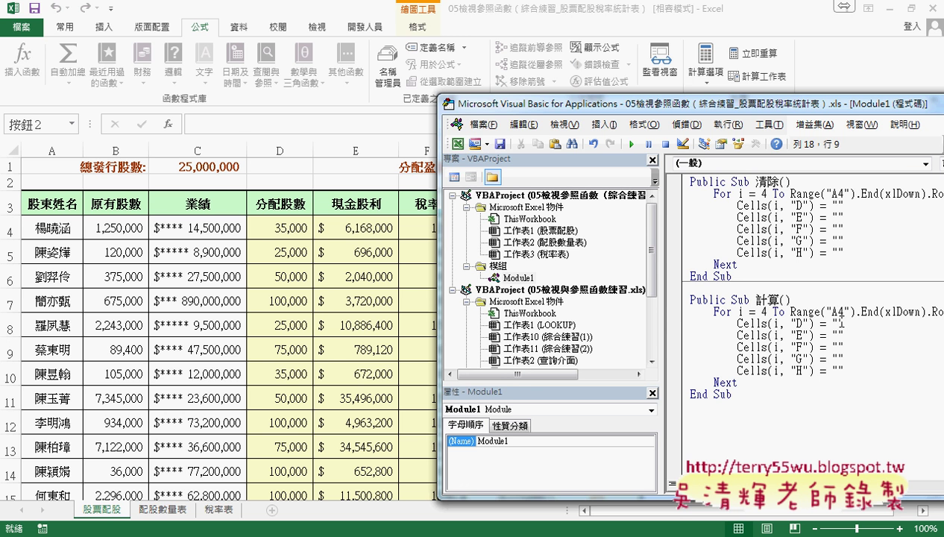
- Select D4's =VLOOKUP(C4/10000,配股數量表,3,1) formula text in the formula bar for copying
{"action": "left_click", "coordinate": [836, 322]}
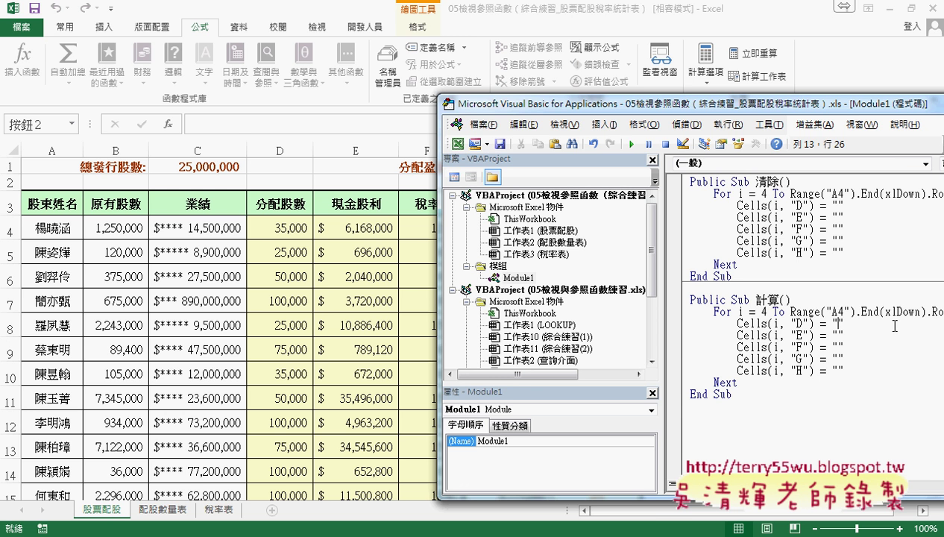
{"action": "left_click", "coordinate": [292, 226]}
{"action": "left_click_drag", "start_coordinate": [401, 123], "coordinate": [192, 124]}
{"action": "key", "text": "ctrl+c"}
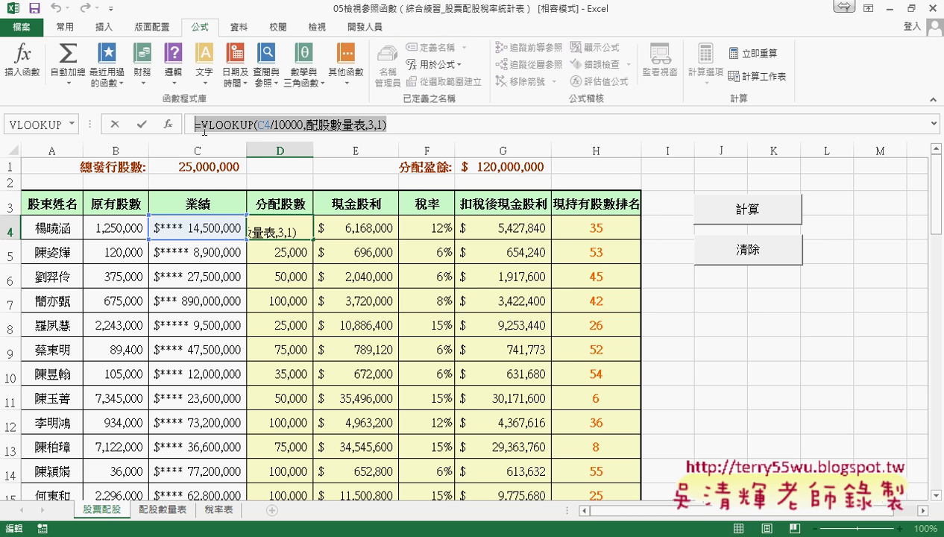
- Paste =VLOOKUP(C4/10000,配股數量表,3,1) between the quotes of the 計算 macro's column D line
{"action": "left_click", "coordinate": [114, 124]}
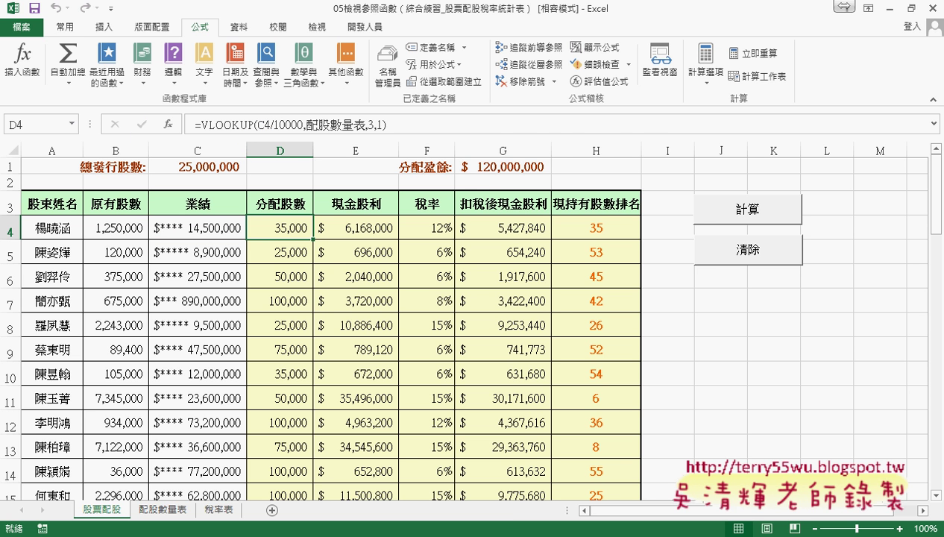
{"action": "mouse_move", "coordinate": [254, 531]}
{"action": "left_click", "coordinate": [415, 463]}
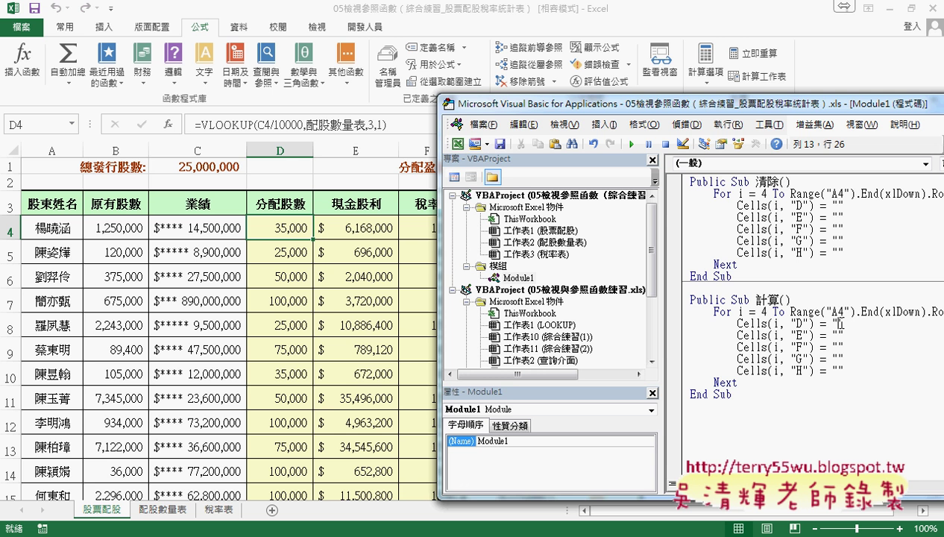
{"action": "key", "text": "ctrl+v"}
{"action": "left_click_drag", "start_coordinate": [756, 106], "coordinate": [368, 81]}
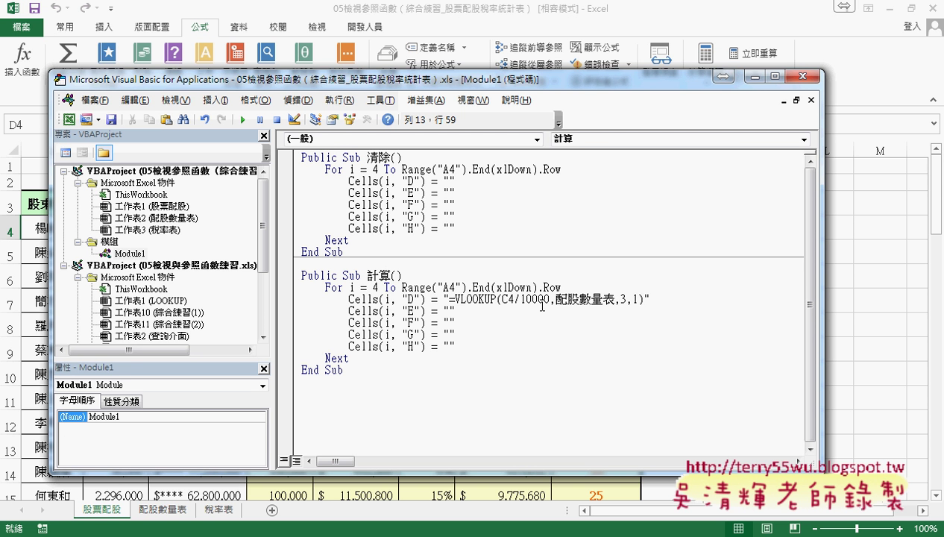
- Replace the 4 in C4 with " & i & " so the column D VLOOKUP uses row counter i
{"action": "double_click", "coordinate": [374, 286]}
{"action": "double_click", "coordinate": [507, 299]}
{"action": "type", "text": "\"\""}
{"action": "key", "text": "Left"}
{"action": "type", "text": "&"}
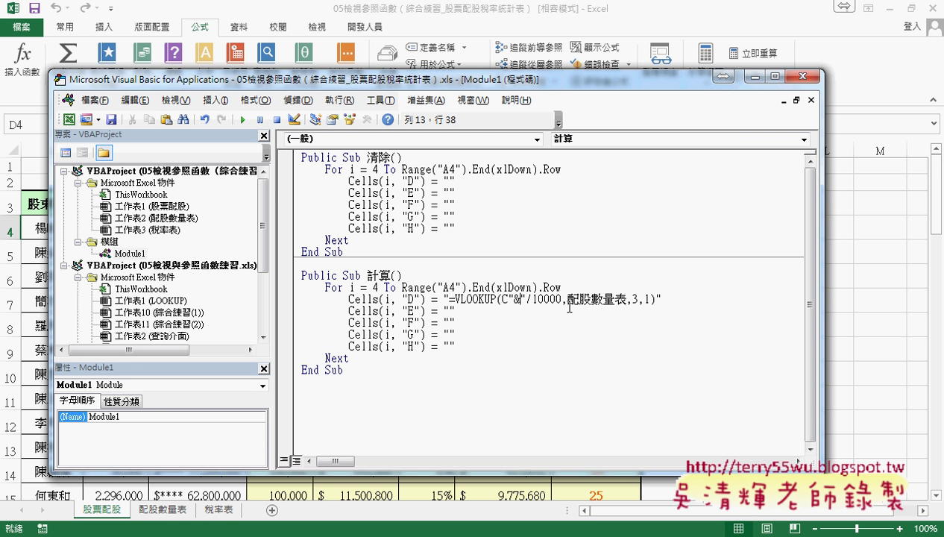
{"action": "type", "text": "&"}
{"action": "key", "text": "Left"}
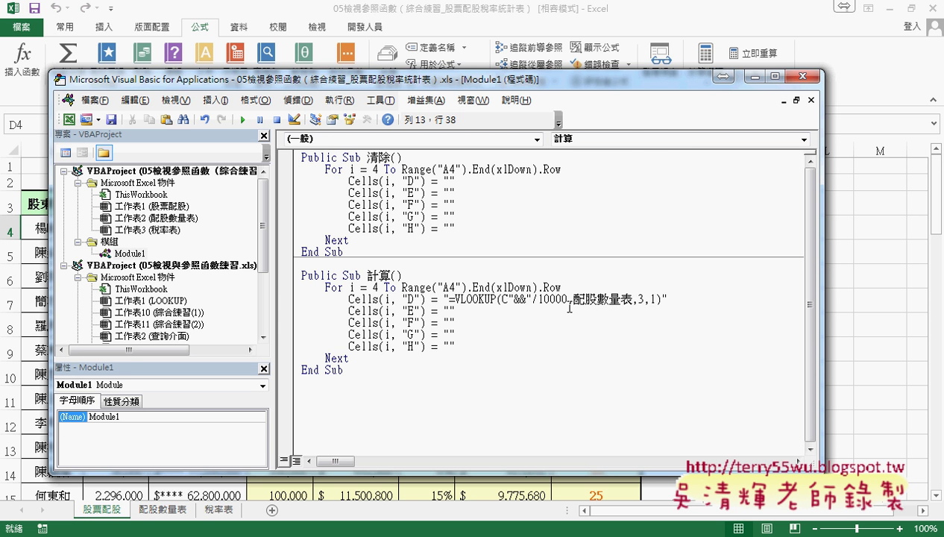
{"action": "type", "text": "i"}
{"action": "key", "text": "Left"}
{"action": "key", "text": "Left"}
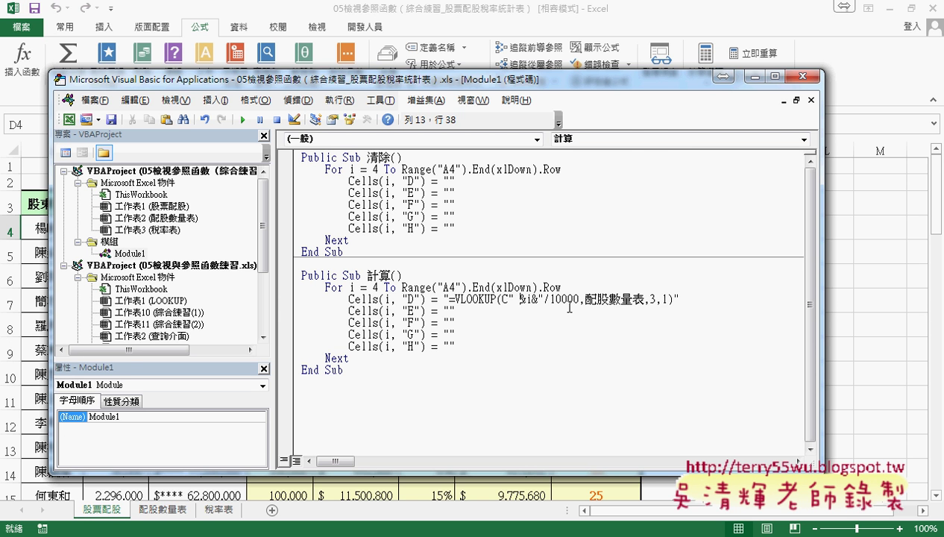
{"action": "key", "text": "Right"}
{"action": "key", "text": "Right"}
{"action": "key", "text": "Right"}
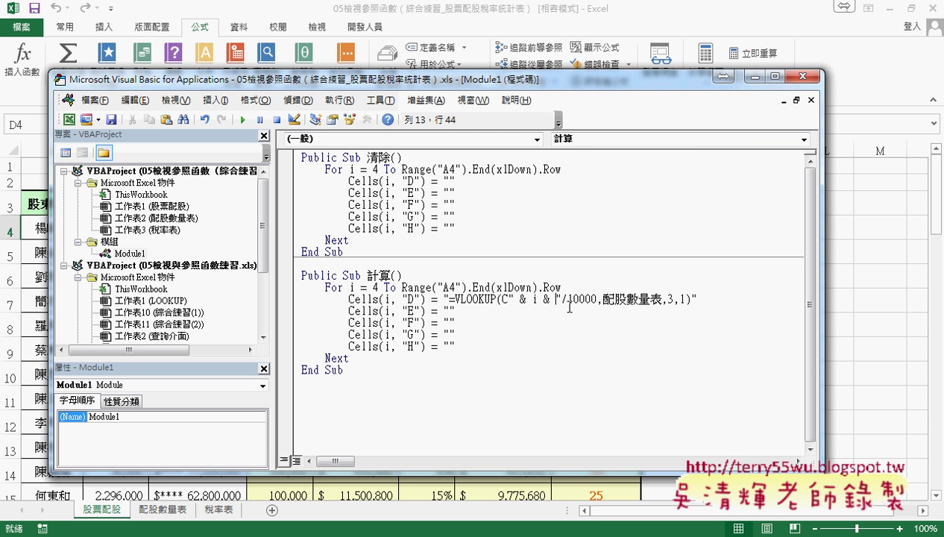
{"action": "double_click", "coordinate": [534, 298]}
- Run 清除 to empty the results, then run 計算 to fill column D with values like 35,000
{"action": "left_click_drag", "start_coordinate": [345, 87], "coordinate": [688, 88]}
{"action": "left_click", "coordinate": [703, 205]}
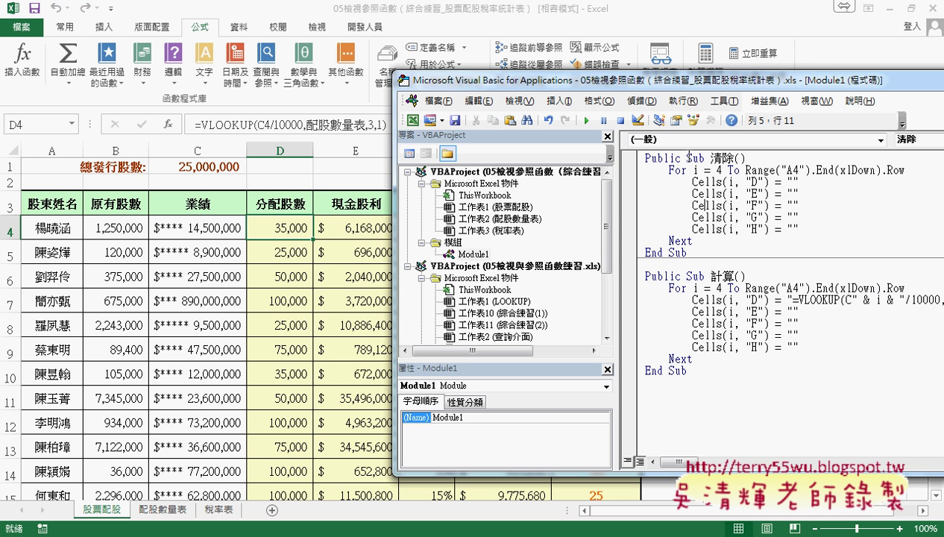
{"action": "left_click", "coordinate": [585, 120]}
{"action": "left_click_drag", "start_coordinate": [624, 83], "coordinate": [684, 84]}
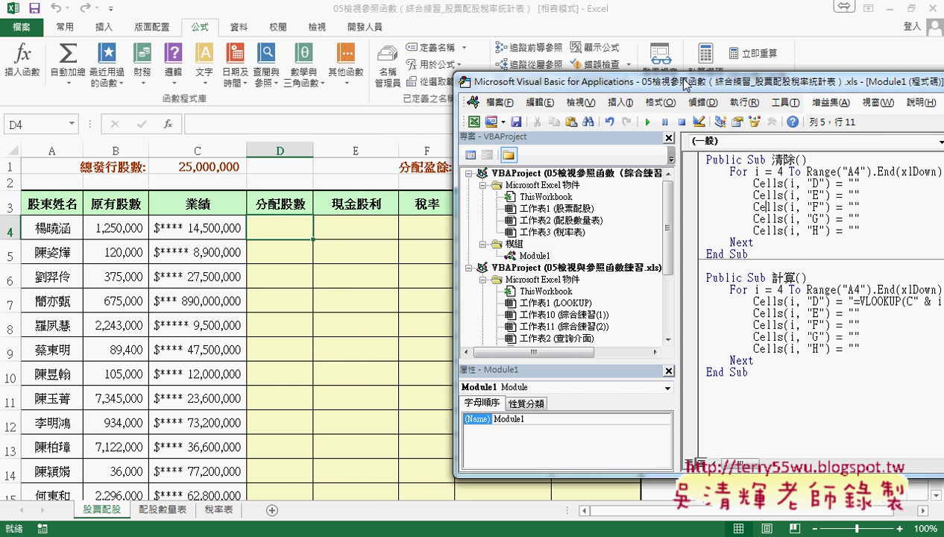
{"action": "left_click", "coordinate": [807, 336]}
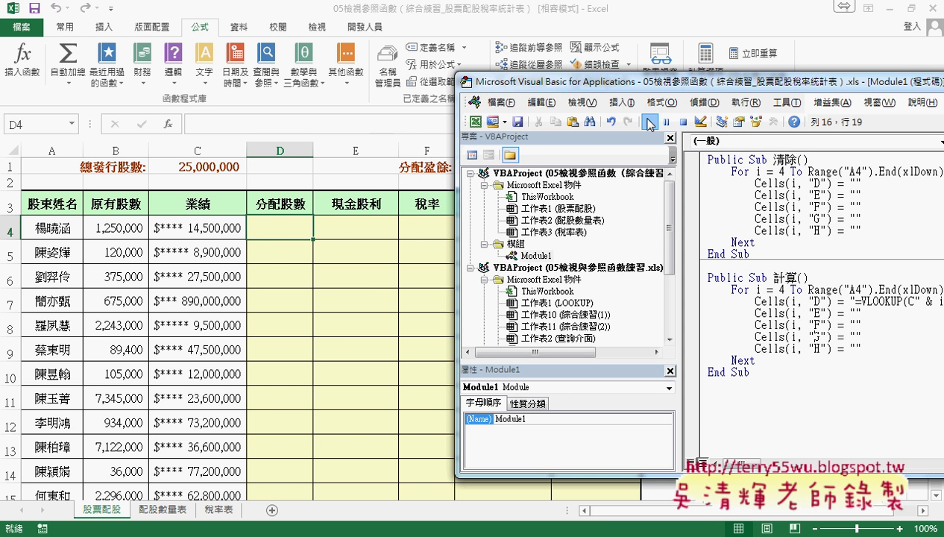
{"action": "left_click", "coordinate": [649, 122]}
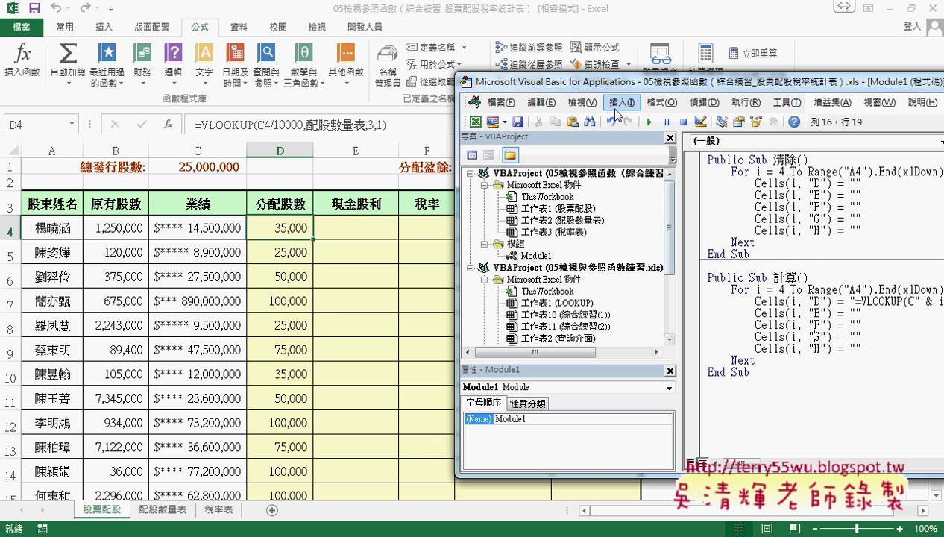
- Locate the still-empty formula strings for columns E and H in the 計算 code
{"action": "left_click_drag", "start_coordinate": [597, 81], "coordinate": [450, 89]}
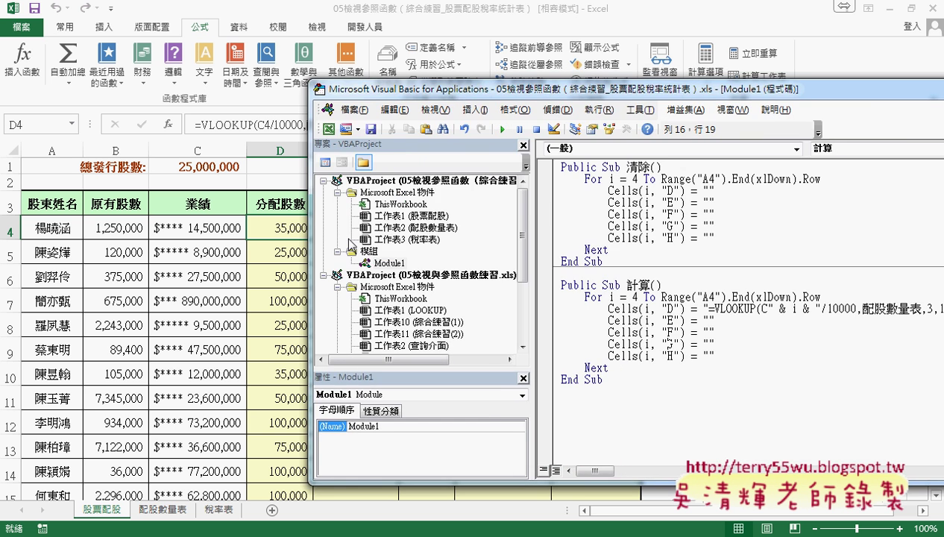
{"action": "left_click", "coordinate": [702, 320]}
{"action": "left_click", "coordinate": [709, 356]}
- In the 程式碼 document, review the column E cash dividend, F HLOOKUP tax and G after-tax formulas
{"action": "mouse_move", "coordinate": [157, 536]}
{"action": "left_click", "coordinate": [160, 496]}
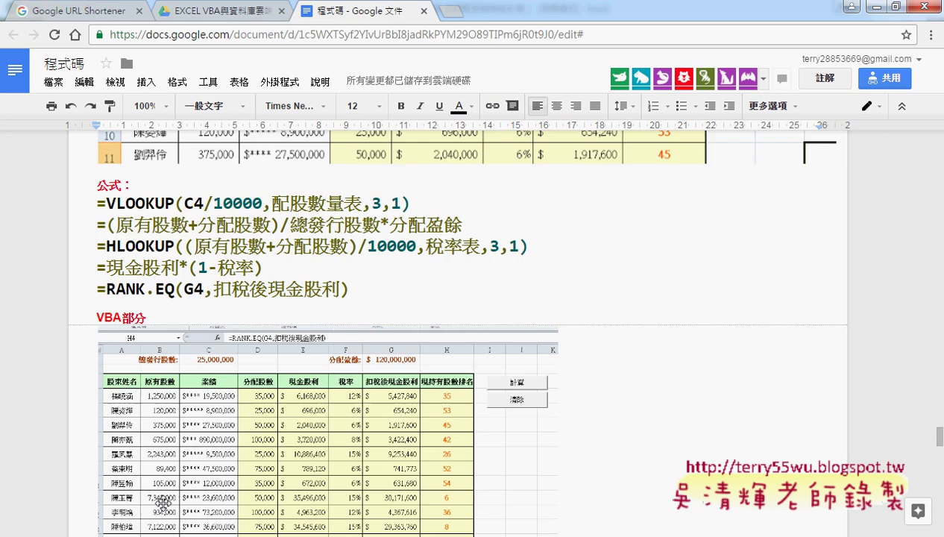
{"action": "scroll", "coordinate": [392, 296], "scroll_direction": "down", "scroll_amount": 3}
{"action": "scroll", "coordinate": [391, 296], "scroll_direction": "down", "scroll_amount": 2}
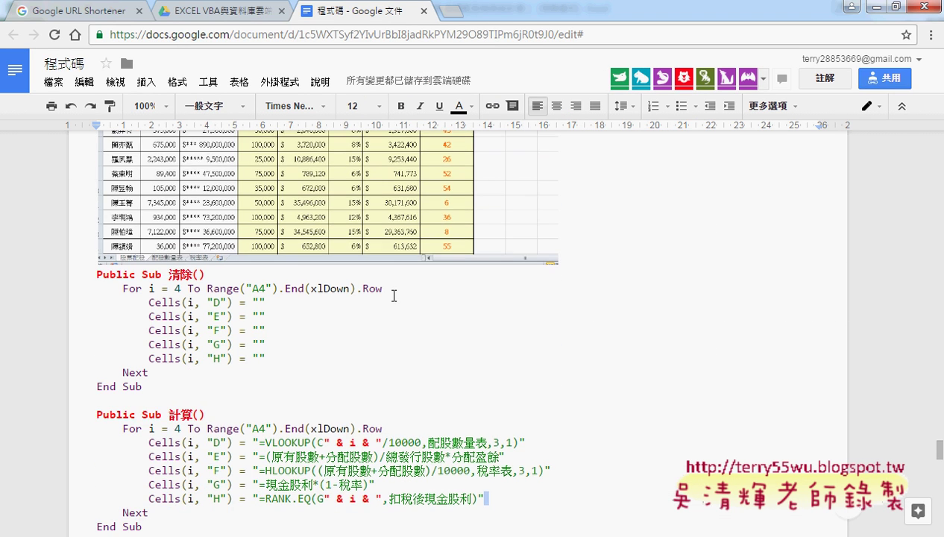
{"action": "scroll", "coordinate": [393, 236], "scroll_direction": "down", "scroll_amount": 3}
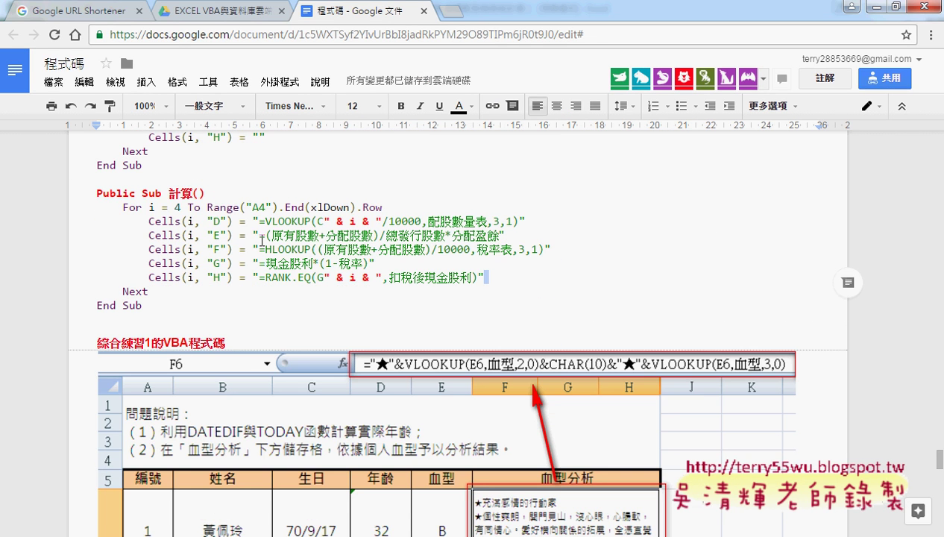
{"action": "left_click_drag", "start_coordinate": [259, 235], "coordinate": [494, 234]}
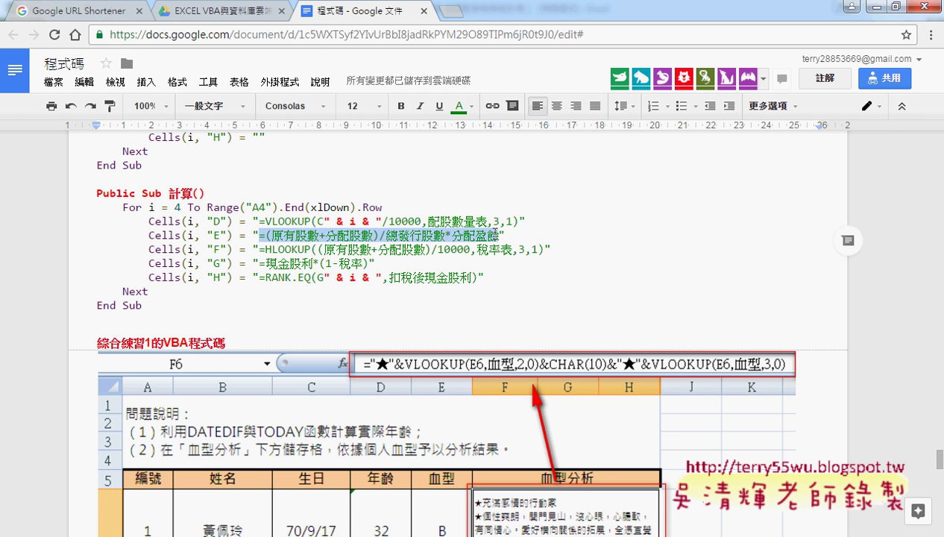
{"action": "left_click_drag", "start_coordinate": [260, 249], "coordinate": [545, 250]}
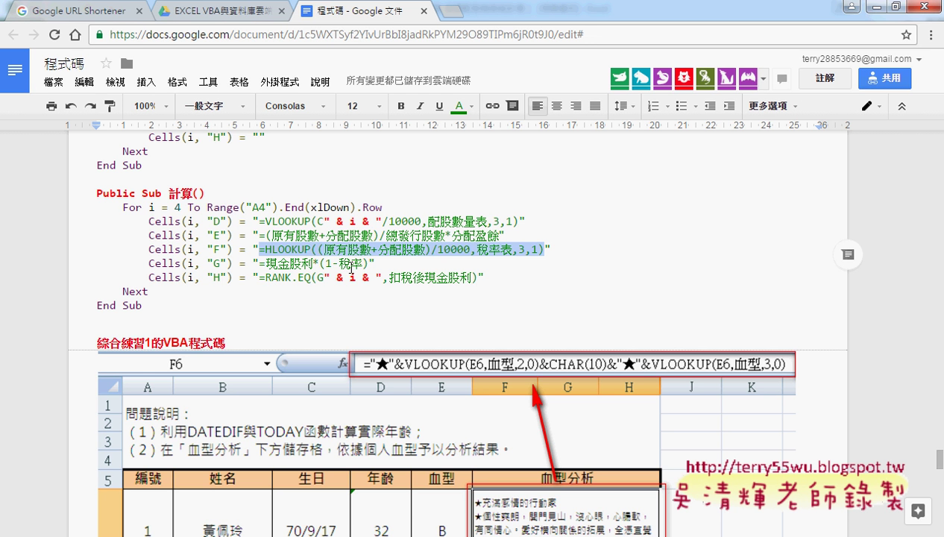
{"action": "left_click_drag", "start_coordinate": [258, 263], "coordinate": [334, 263]}
{"action": "left_click_drag", "start_coordinate": [361, 262], "coordinate": [370, 262]}
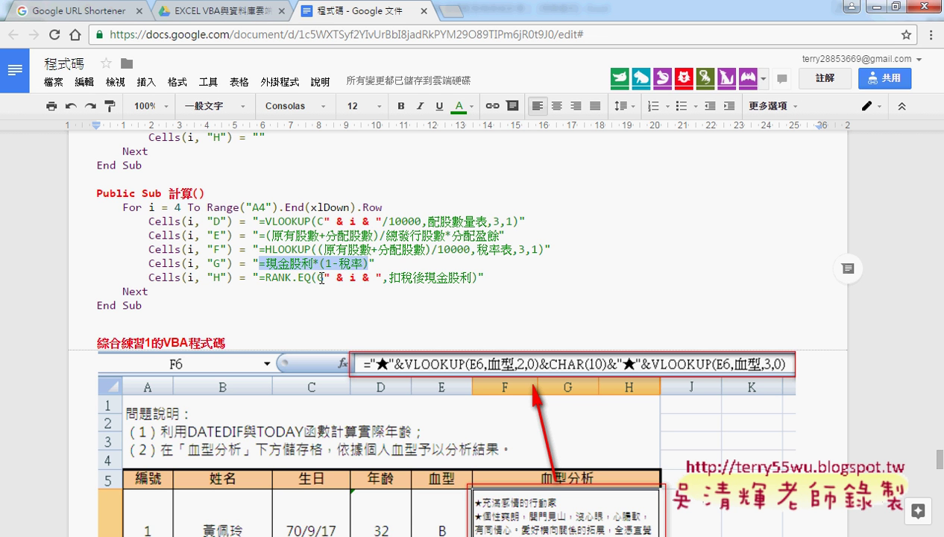
- Highlight the RANK.EQ row-counter reference, then select the complete 計算 macro code
{"action": "left_click", "coordinate": [320, 276]}
{"action": "left_click_drag", "start_coordinate": [320, 276], "coordinate": [382, 276]}
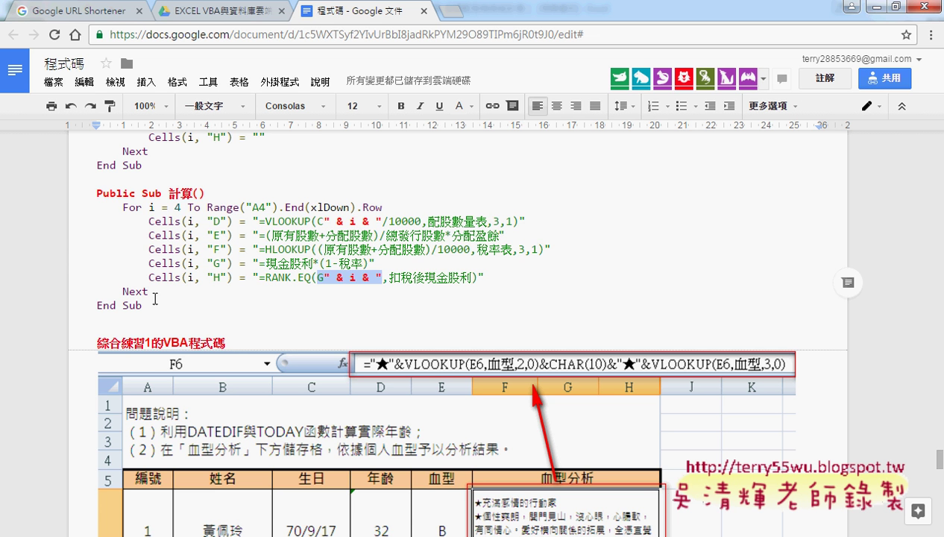
{"action": "mouse_move", "coordinate": [153, 302]}
{"action": "left_mouse_down"}
{"action": "mouse_move", "coordinate": [73, 201]}
{"action": "mouse_move", "coordinate": [74, 190]}
{"action": "left_mouse_up"}
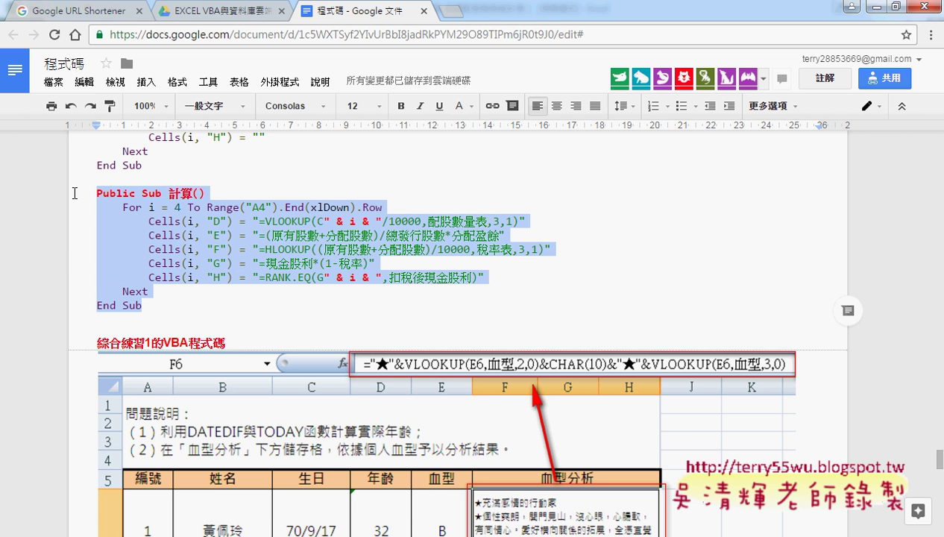
- Replace the existing 計算 macro code with the copied full macro and return to the sheet
{"action": "left_click", "coordinate": [873, 8]}
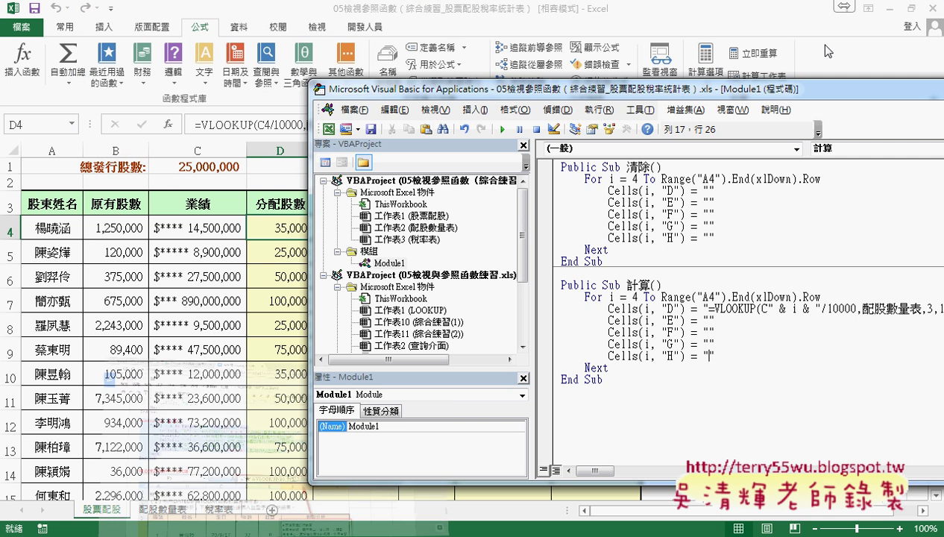
{"action": "left_click_drag", "start_coordinate": [604, 380], "coordinate": [544, 284]}
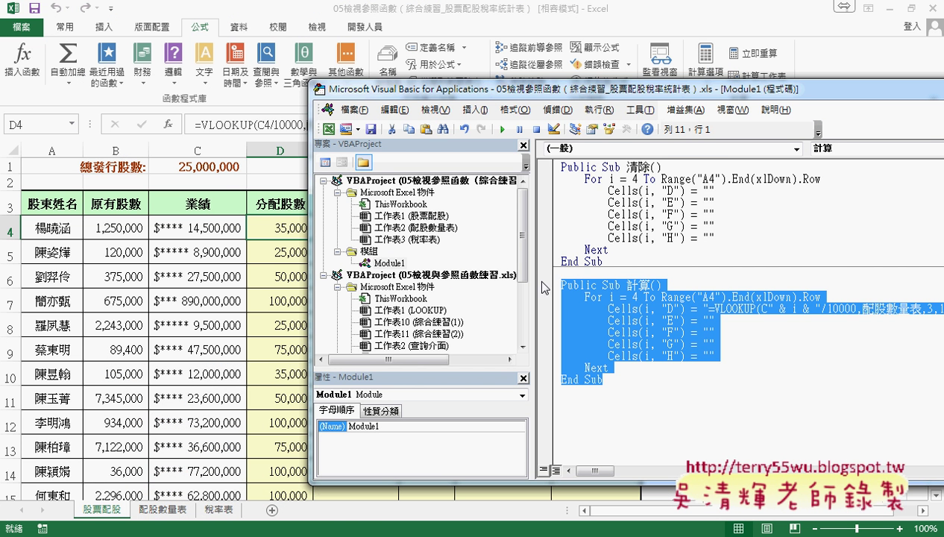
{"action": "key", "text": "ctrl+v"}
{"action": "key", "text": "alt+F11"}
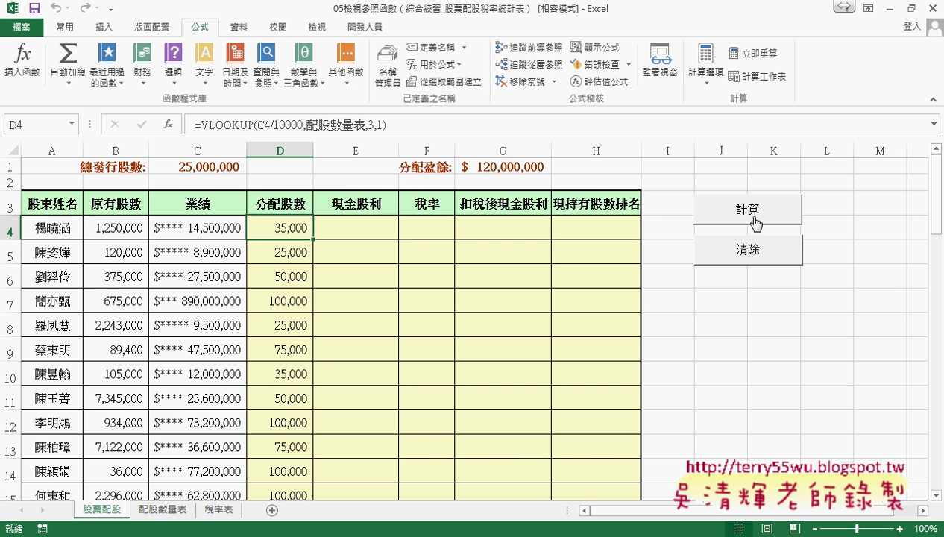
- Run 計算, 清除, then 計算 again, filling D–H (row 4: 35,000, $6,168,000, 12%, $5,427,840, rank 35)
{"action": "left_click", "coordinate": [746, 215]}
{"action": "left_click", "coordinate": [746, 265]}
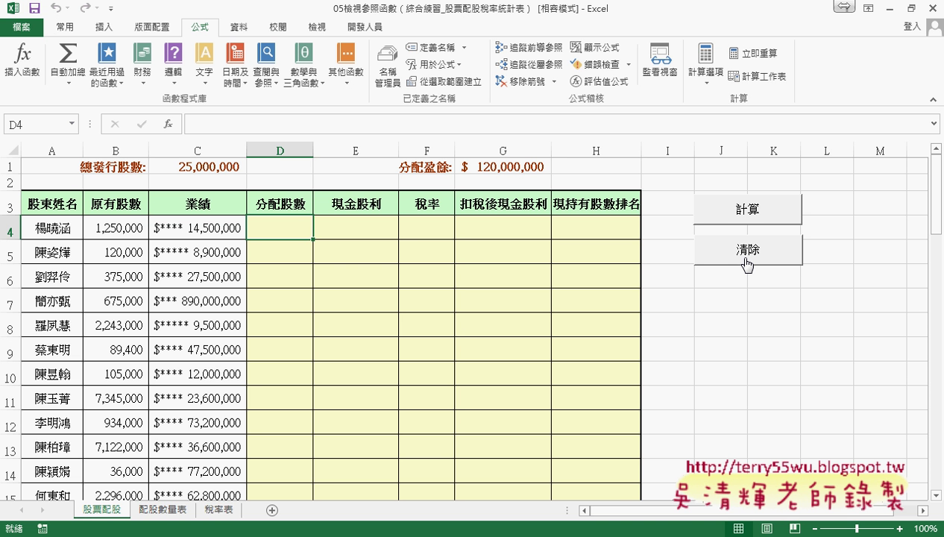
{"action": "left_click", "coordinate": [744, 216]}
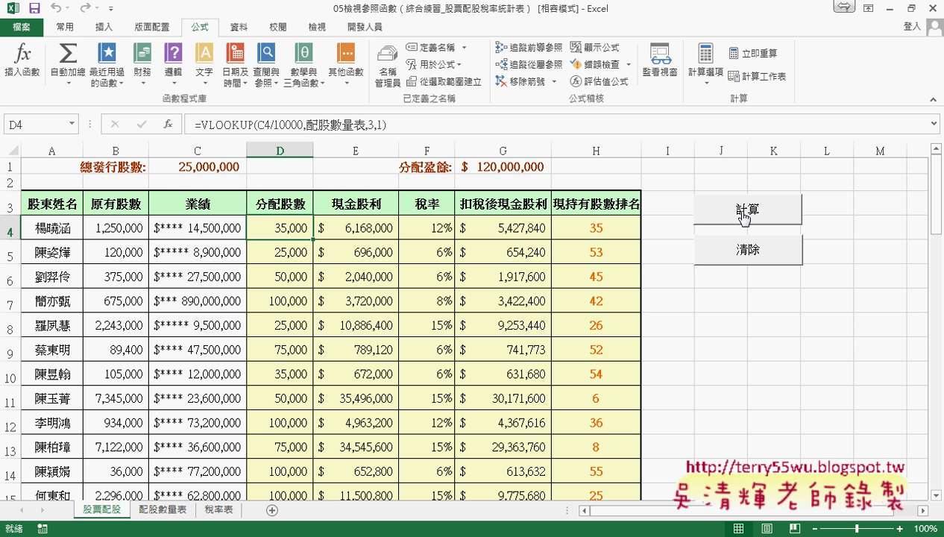